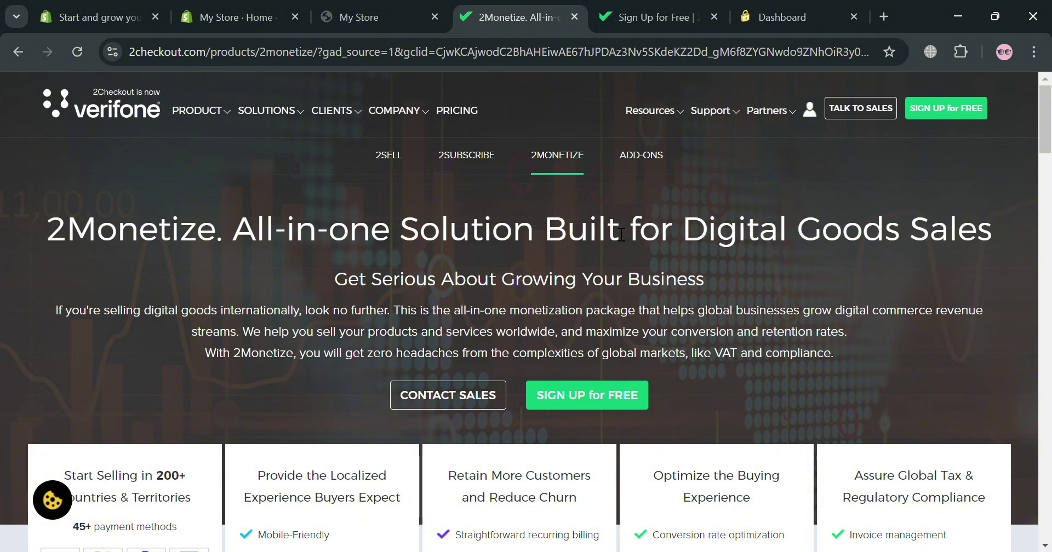
# Browse the 2Monetize product page, then switch to the 'Sign Up for Free' form tab
pyautogui.moveTo(258, 136)
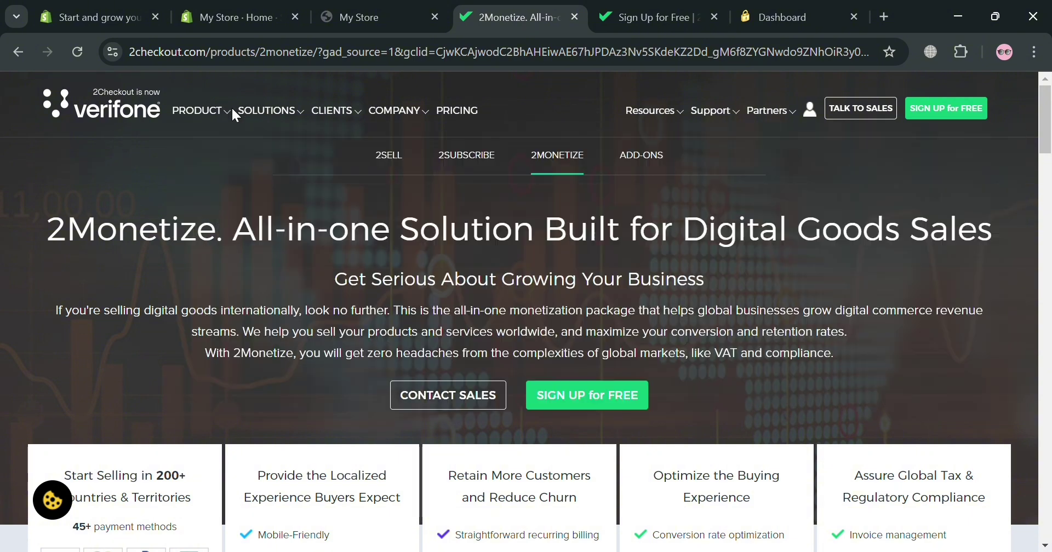
pyautogui.moveTo(226, 111)
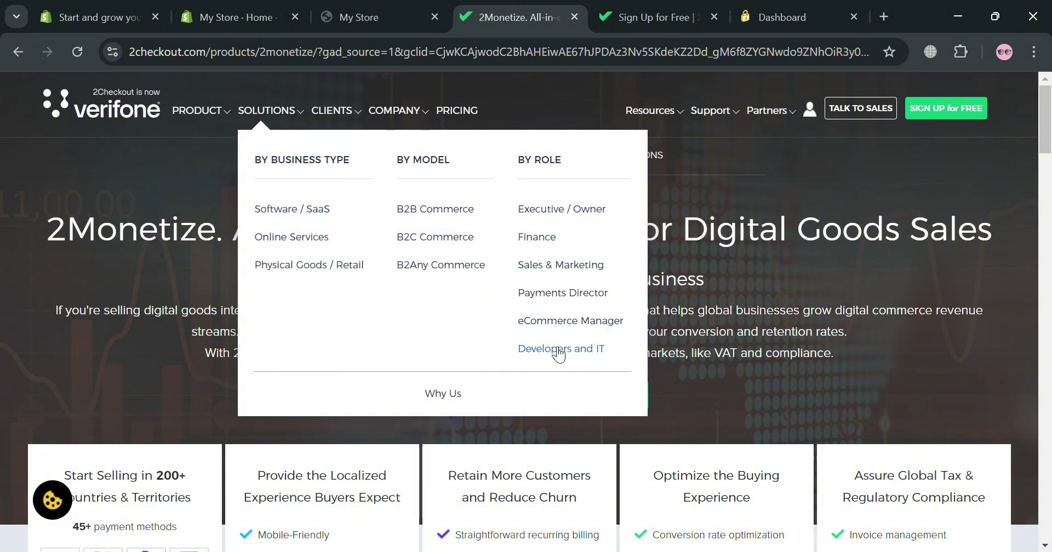
pyautogui.scroll(-3, 159, 394)
pyautogui.scroll(-10, 159, 395)
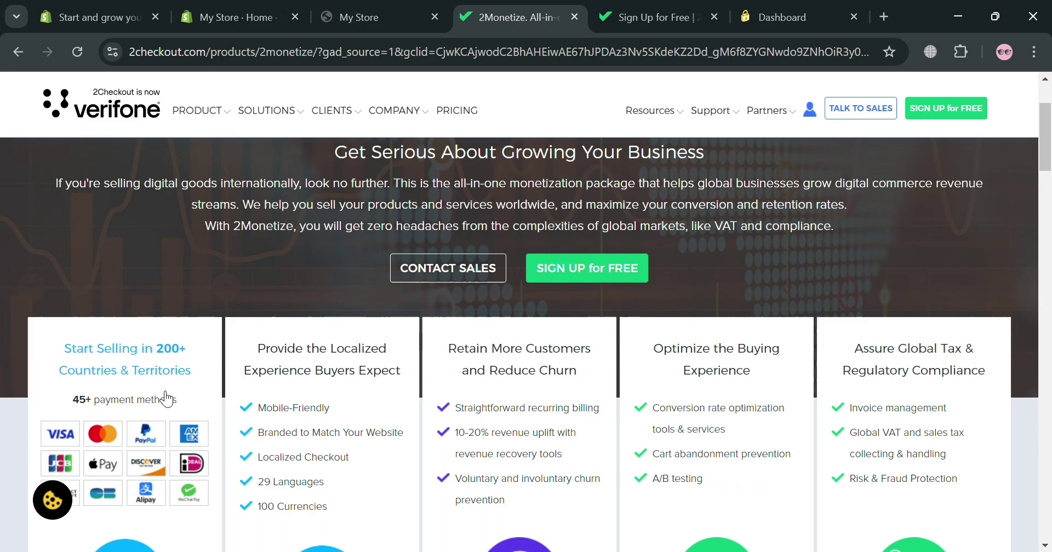
pyautogui.scroll(-15, 269, 362)
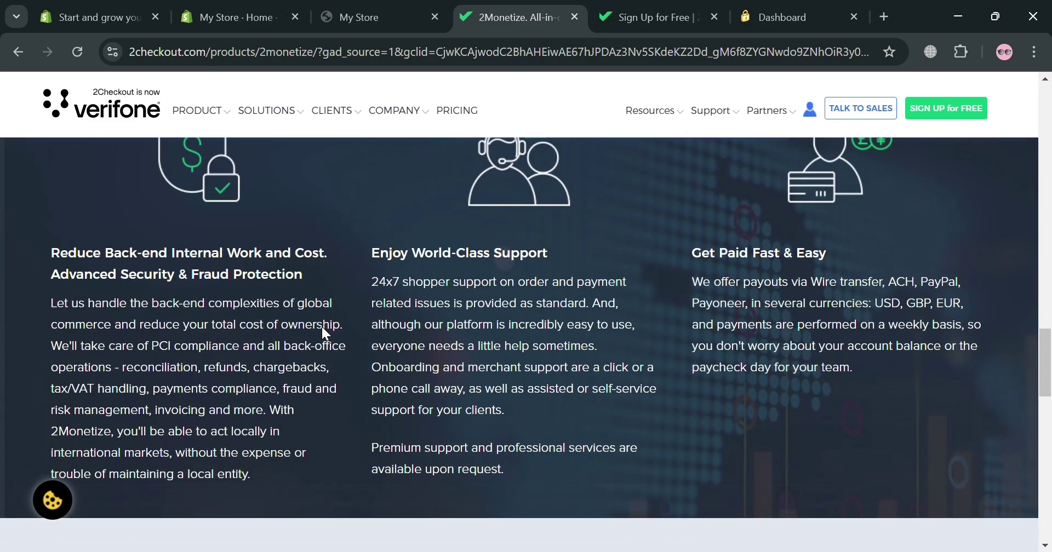
pyautogui.scroll(-10, 326, 336)
pyautogui.scroll(-8, 332, 343)
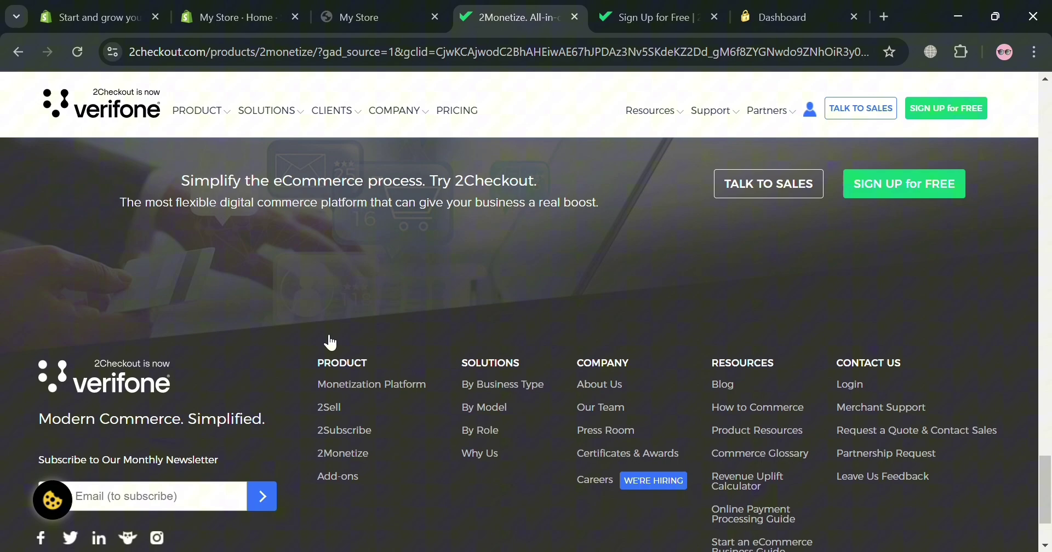
pyautogui.scroll(12, 329, 343)
pyautogui.scroll(20, 333, 345)
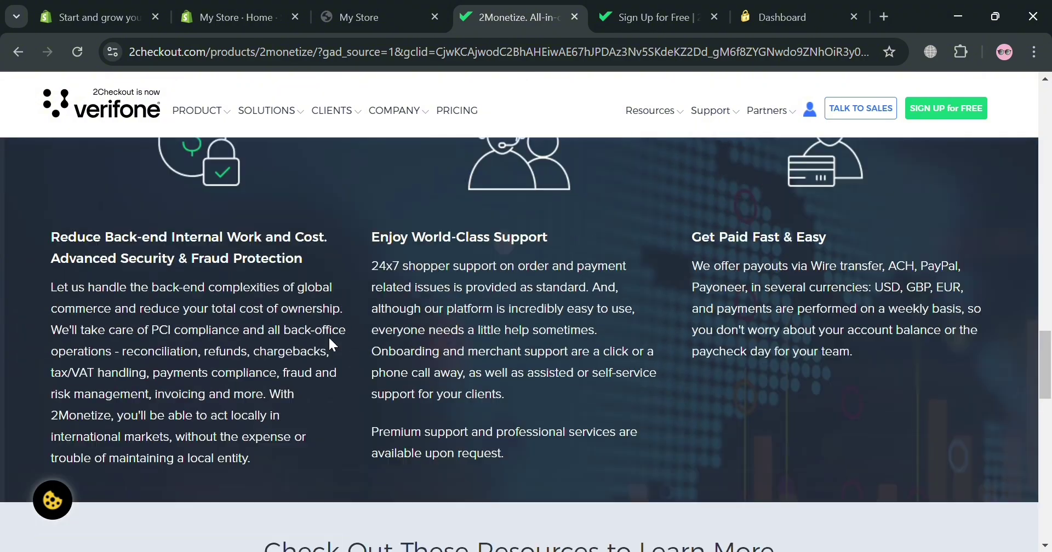
pyautogui.scroll(10, 330, 337)
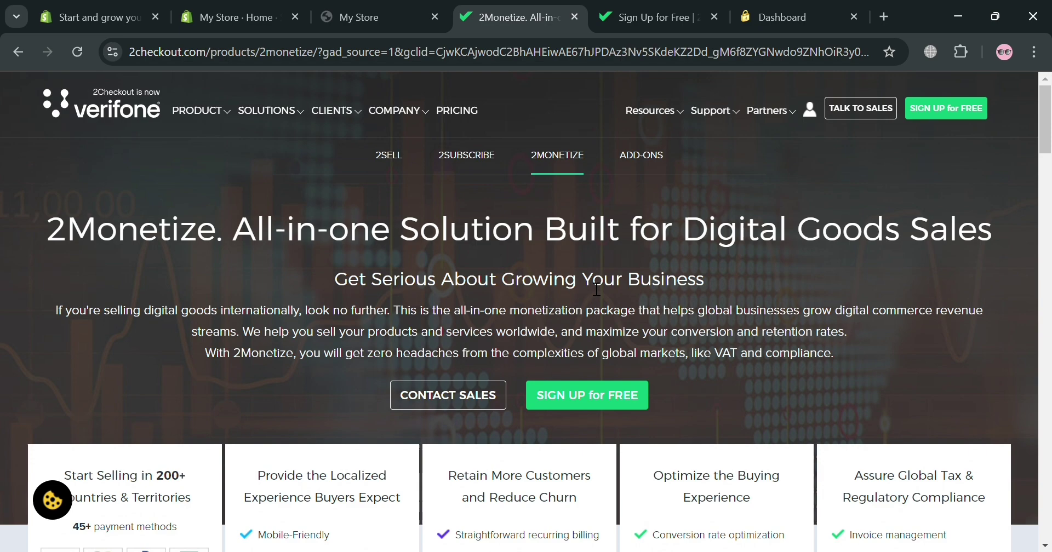
pyautogui.scroll(-4, 600, 293)
pyautogui.scroll(4, 658, 307)
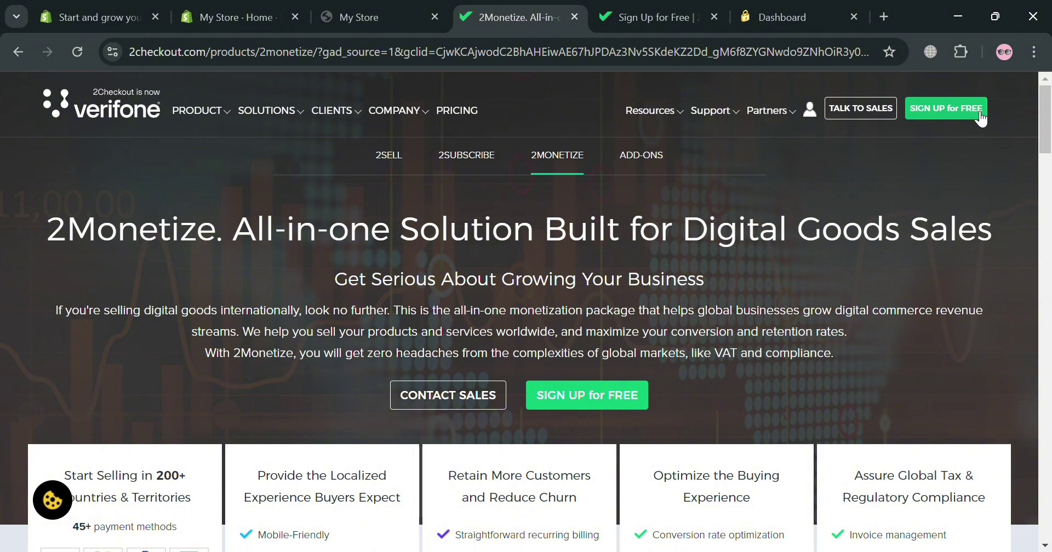
pyautogui.click(627, 21)
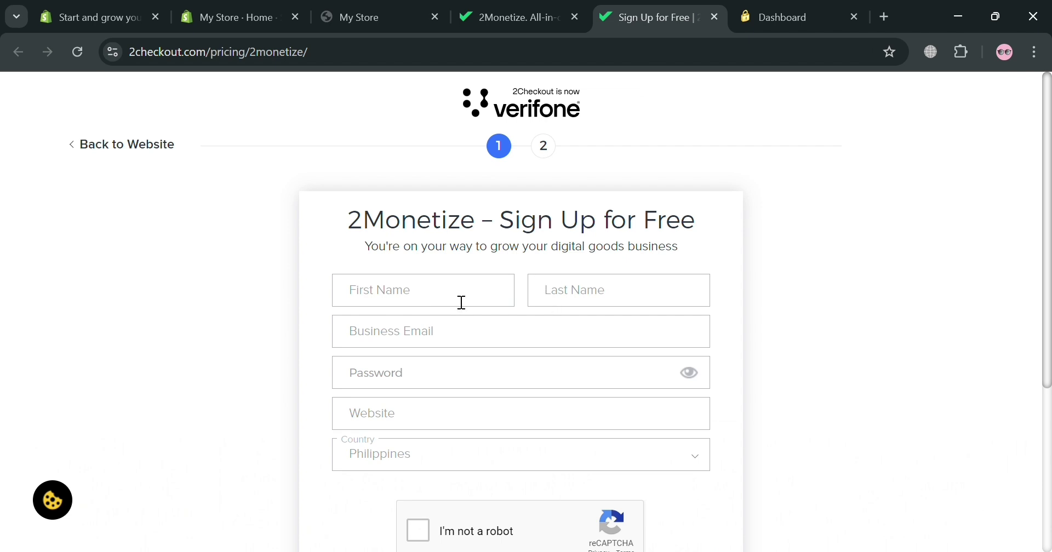
# Check the Website field's info popup, glance at the store tab, and return to GET STARTED
pyautogui.click(553, 420)
pyautogui.click(278, 443)
pyautogui.click(386, 19)
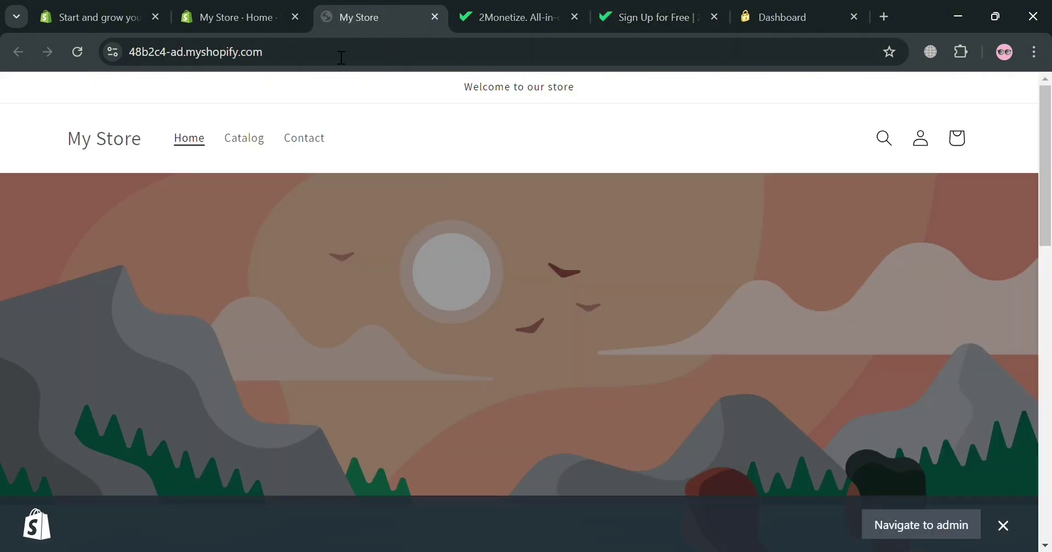
pyautogui.click(540, 8)
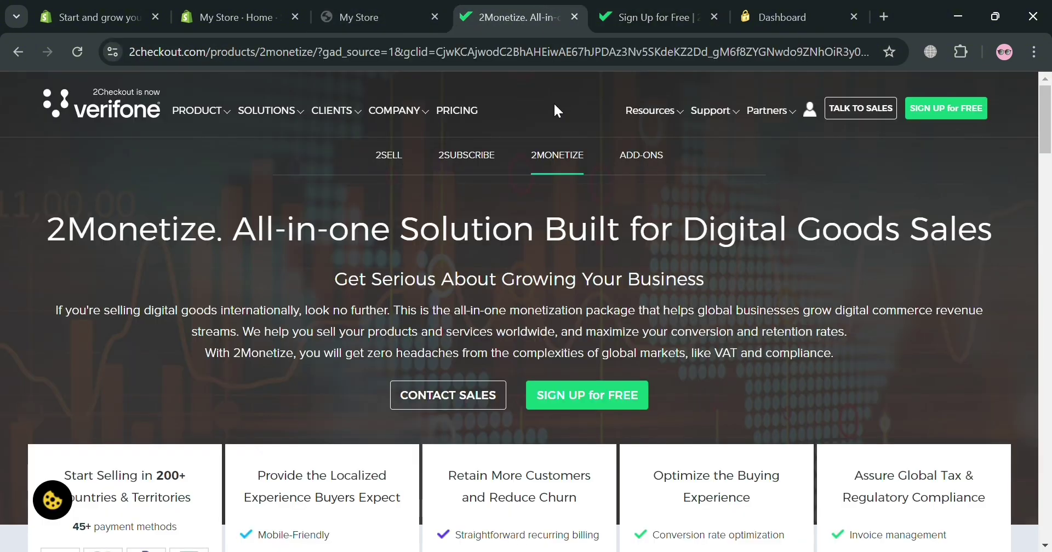
pyautogui.click(631, 8)
pyautogui.scroll(-3, 447, 466)
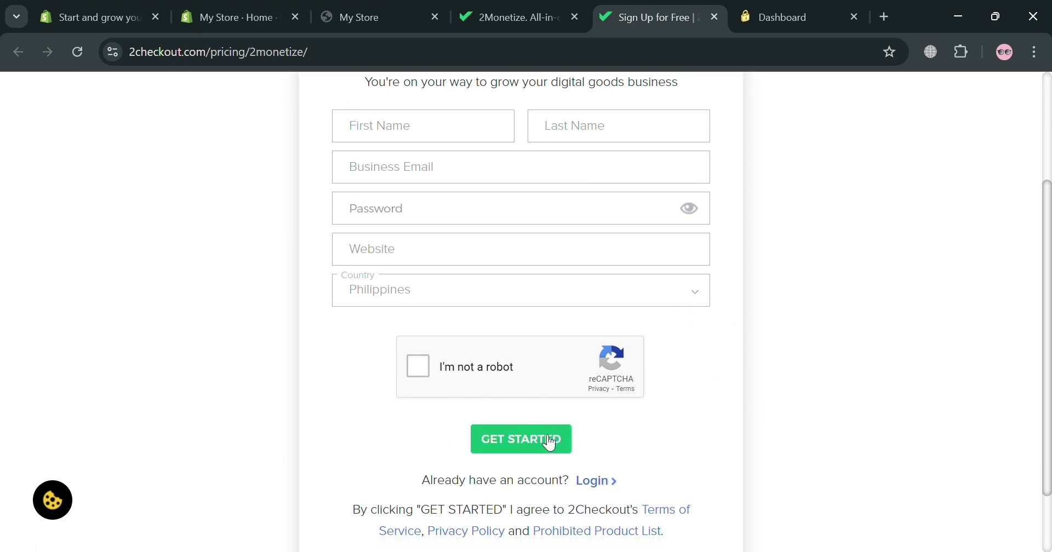
# Switch to the Verifone Dashboard tab, with the account in demo mode and not activated
pyautogui.click(811, 8)
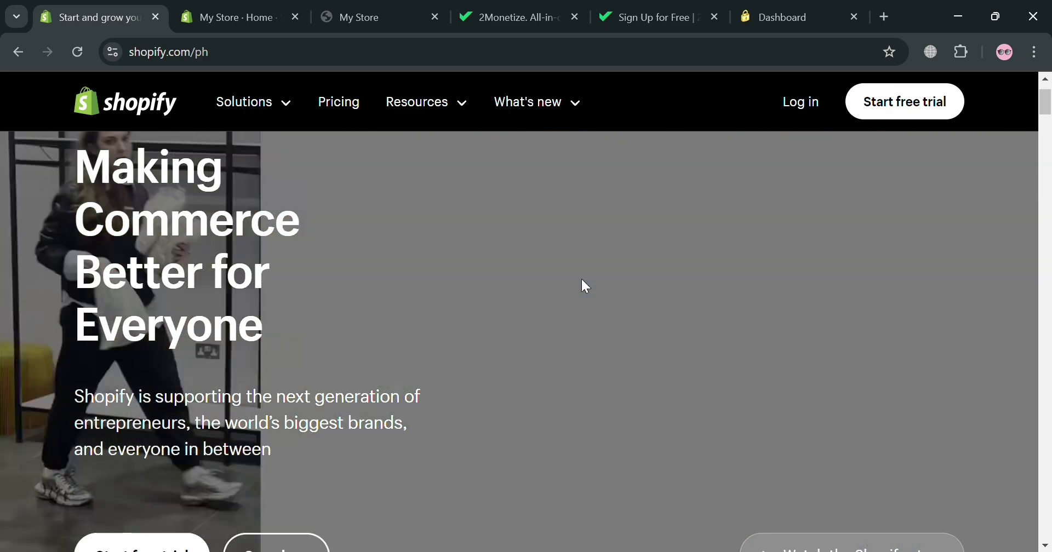
# Scroll through shopify.com, then switch to the 'My Store · Home' admin tab
pyautogui.scroll(-3, 583, 285)
pyautogui.scroll(-15, 626, 252)
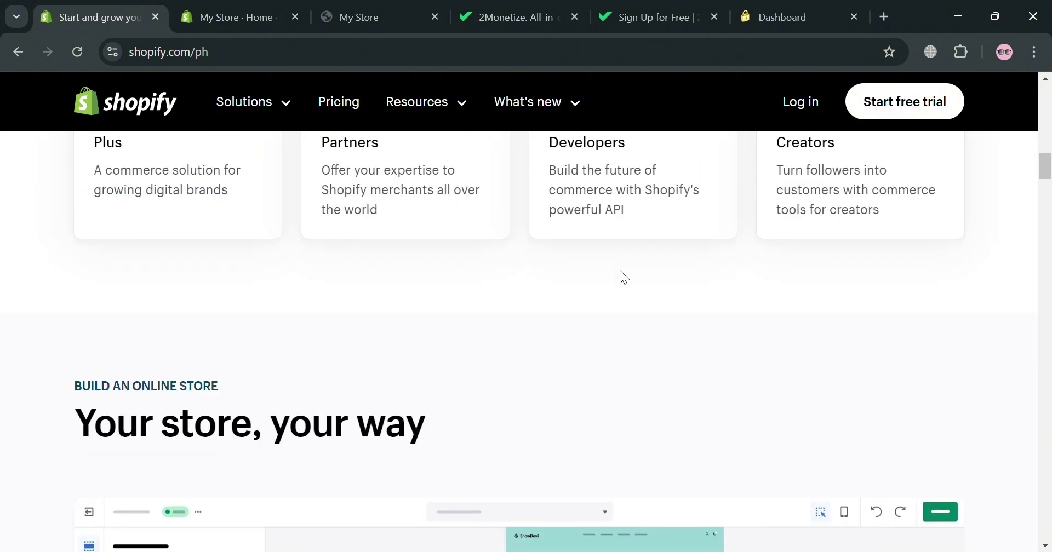
pyautogui.scroll(10, 616, 271)
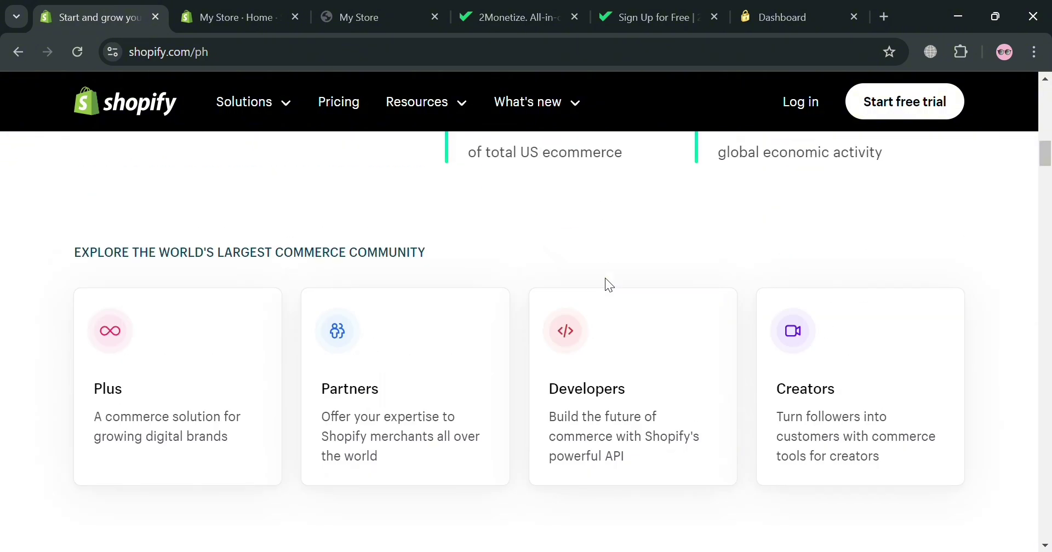
pyautogui.scroll(5, 604, 281)
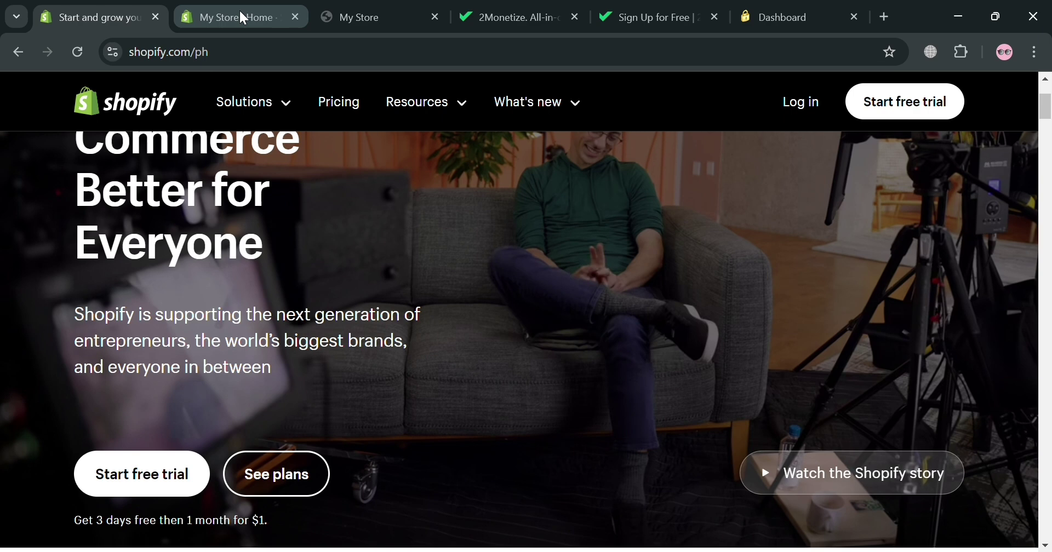
pyautogui.click(239, 11)
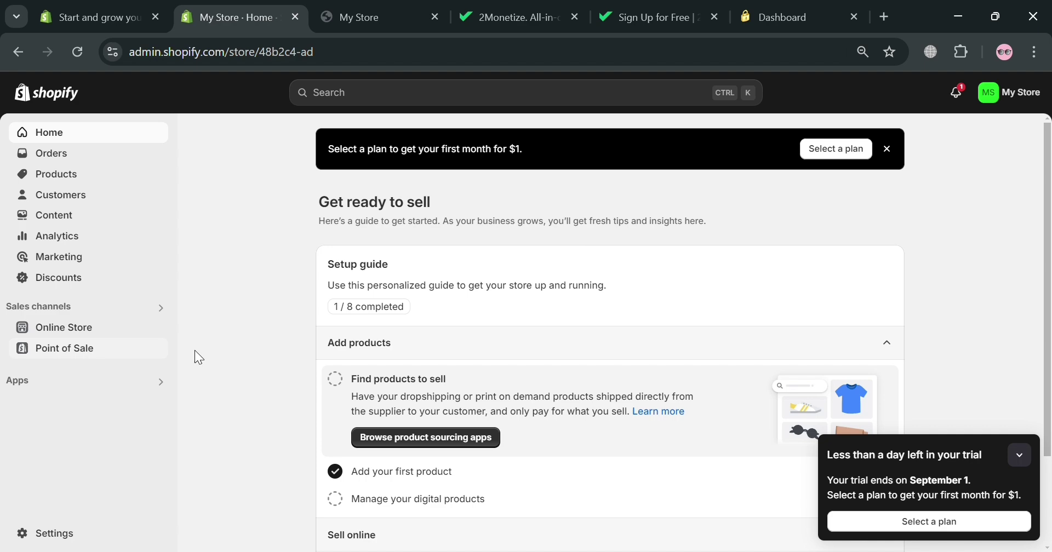
# Go to Settings > Payments in the Shopify store admin
pyautogui.click(67, 536)
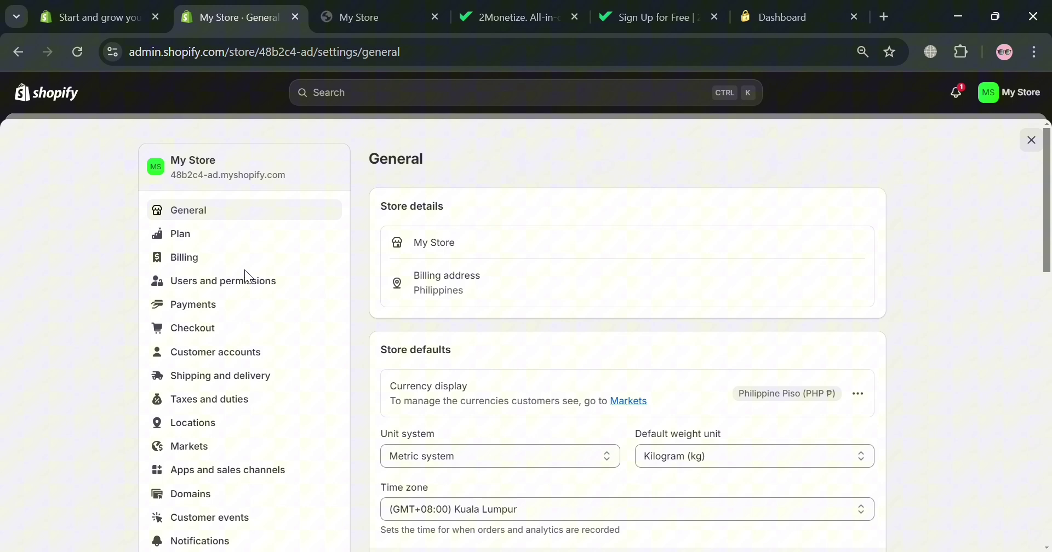
pyautogui.click(258, 310)
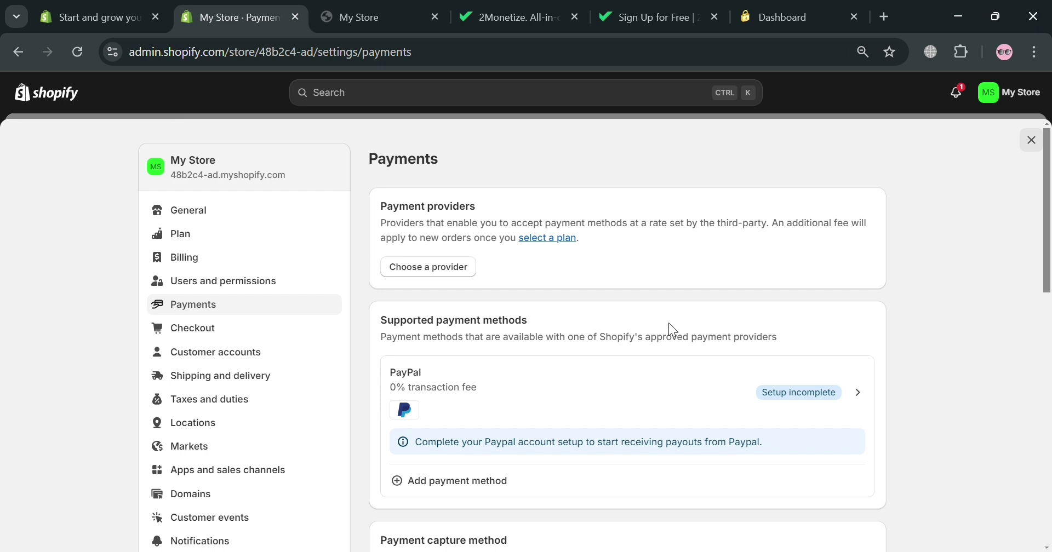
pyautogui.click(467, 274)
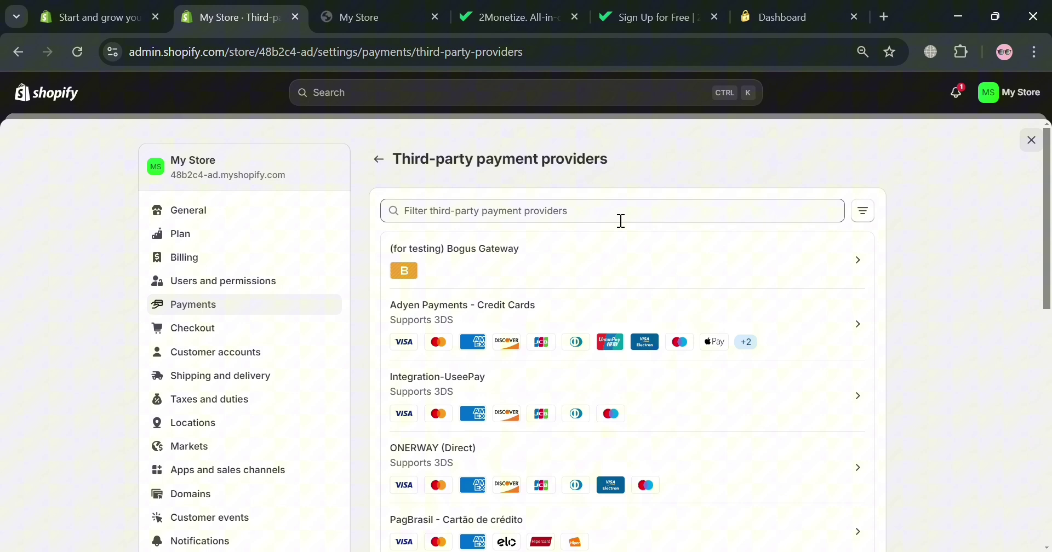
pyautogui.click(621, 220)
pyautogui.write('2')
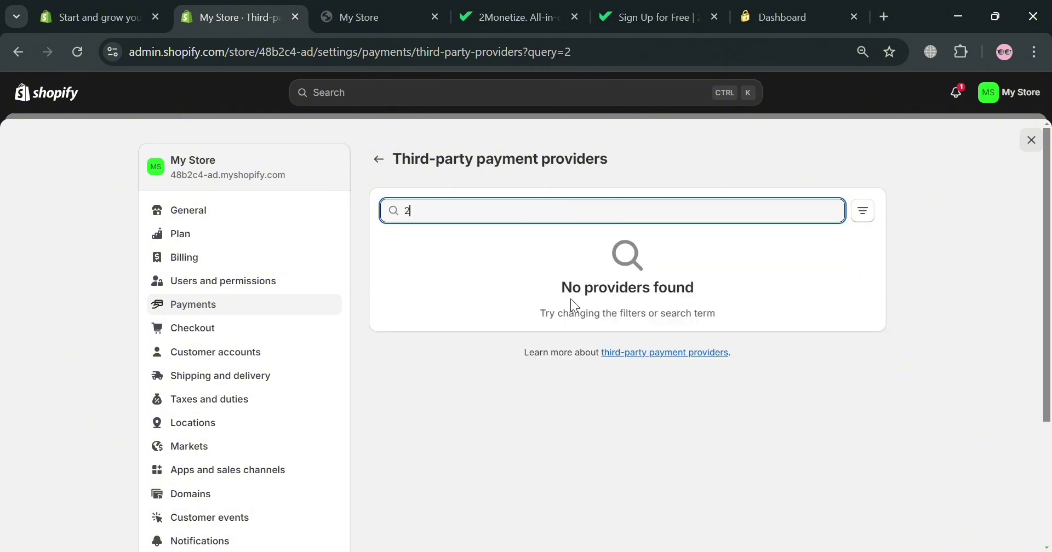
pyautogui.write('checkout')
pyautogui.click(383, 161)
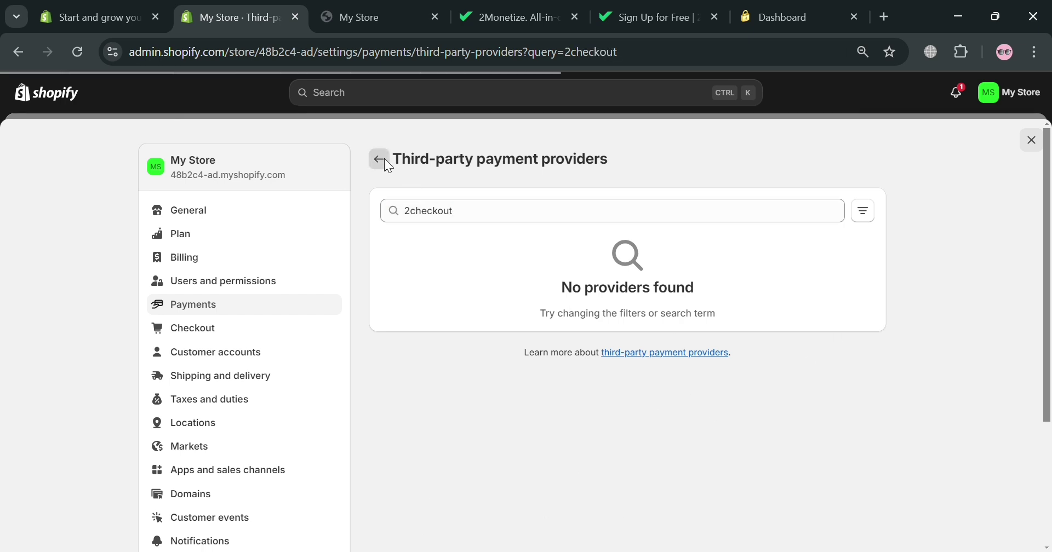
pyautogui.scroll(-3, 564, 347)
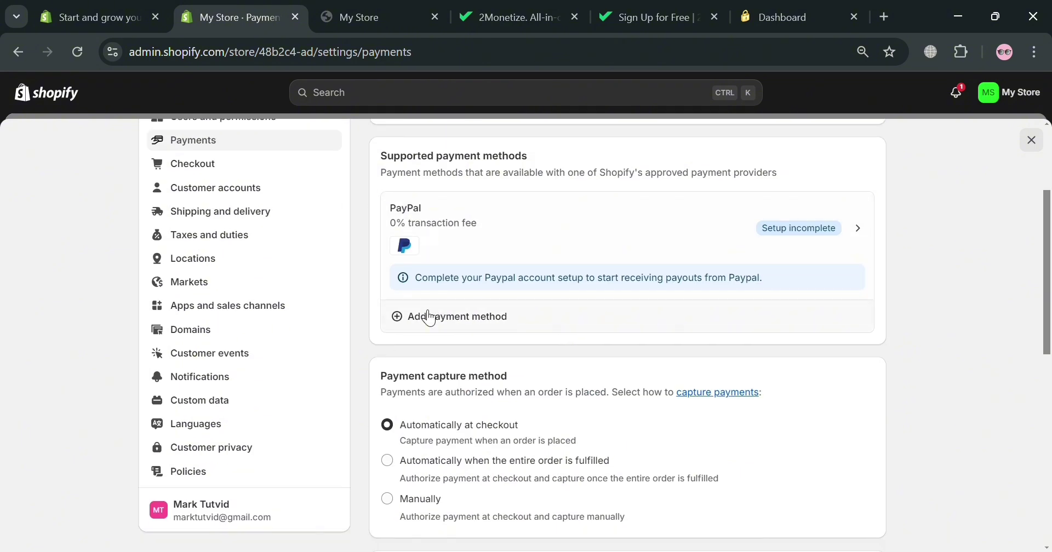
# Search payment providers for '2check' and select 2Checkout Convert Plus (by Verifone)
pyautogui.click(413, 318)
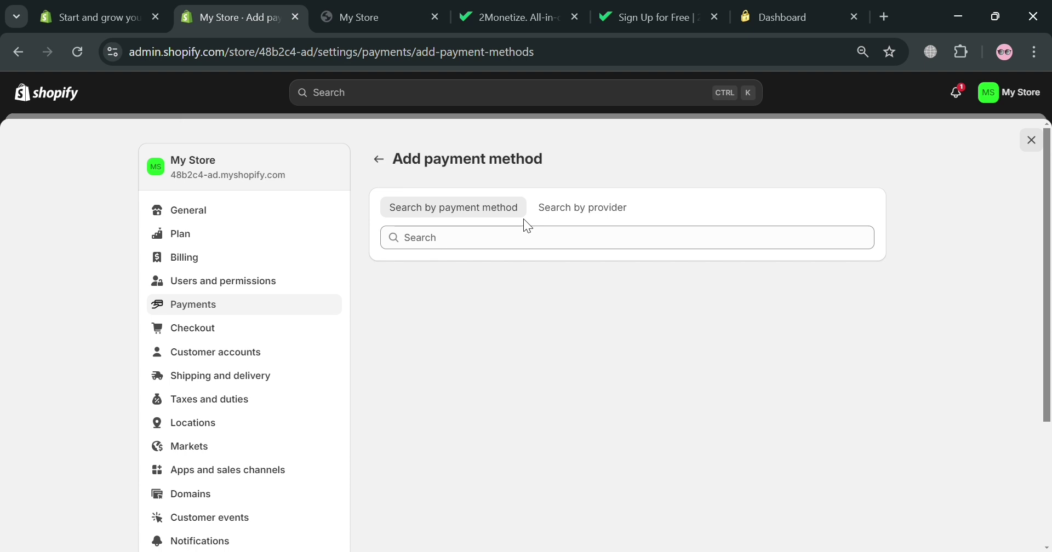
pyautogui.click(590, 208)
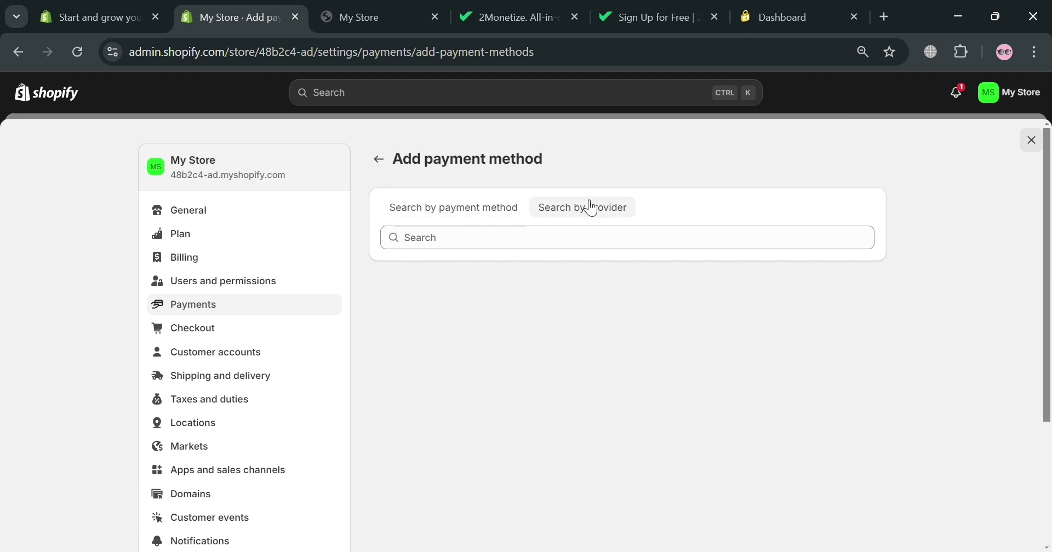
pyautogui.click(587, 249)
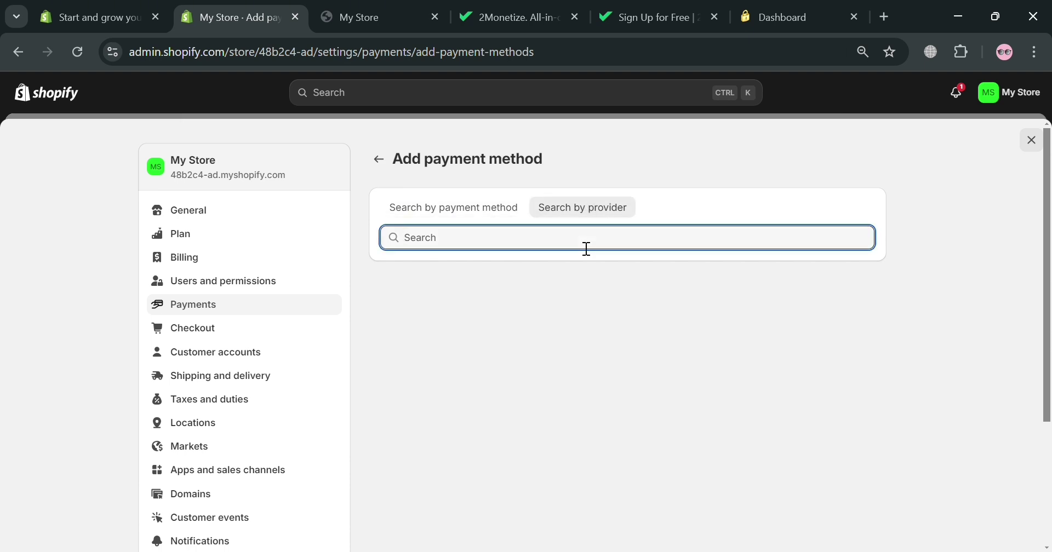
pyautogui.write('2check')
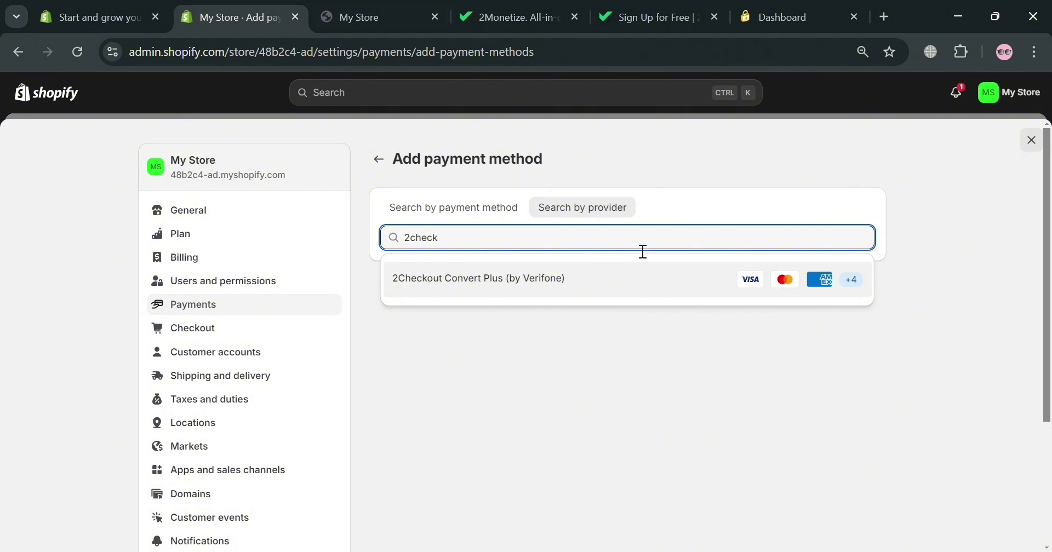
pyautogui.click(468, 291)
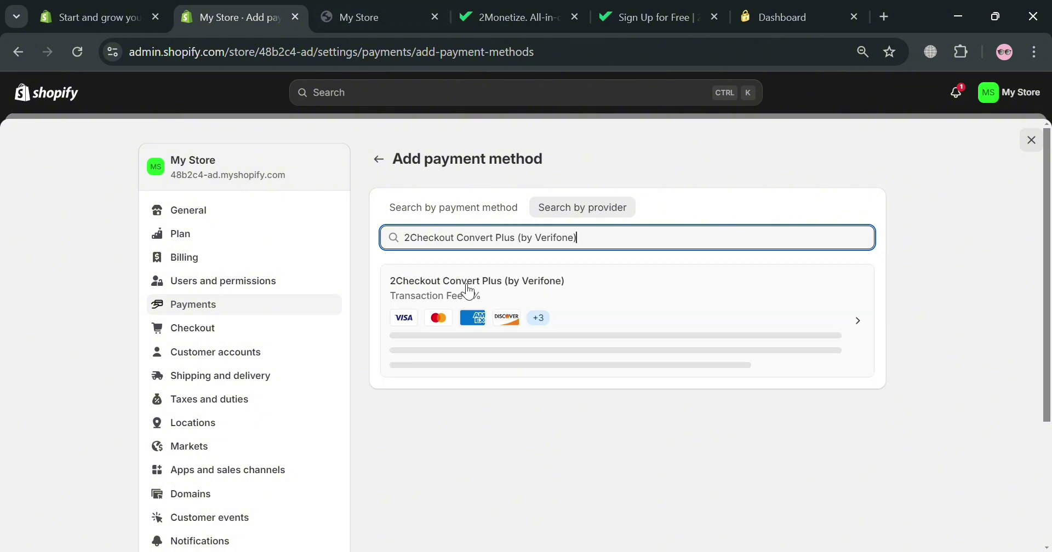
# Install the 2Checkout Convert Plus app from its provider page and collapse the trial notice
pyautogui.click(867, 305)
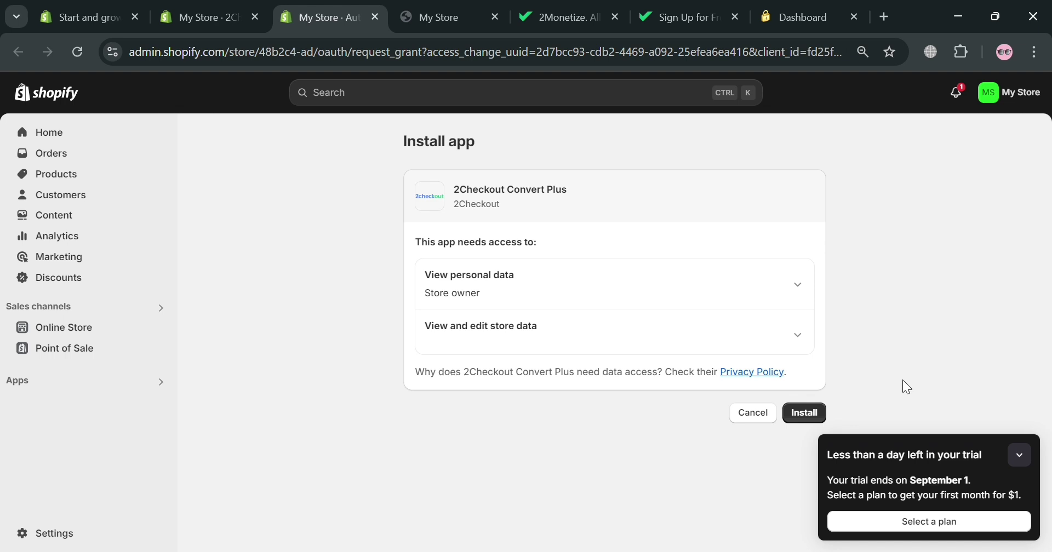
pyautogui.click(810, 415)
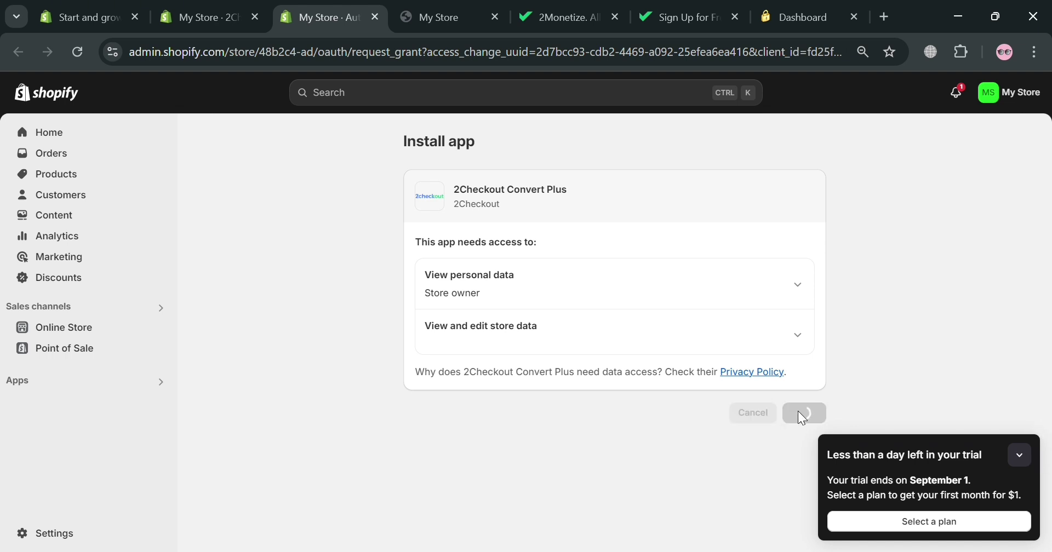
pyautogui.click(1029, 458)
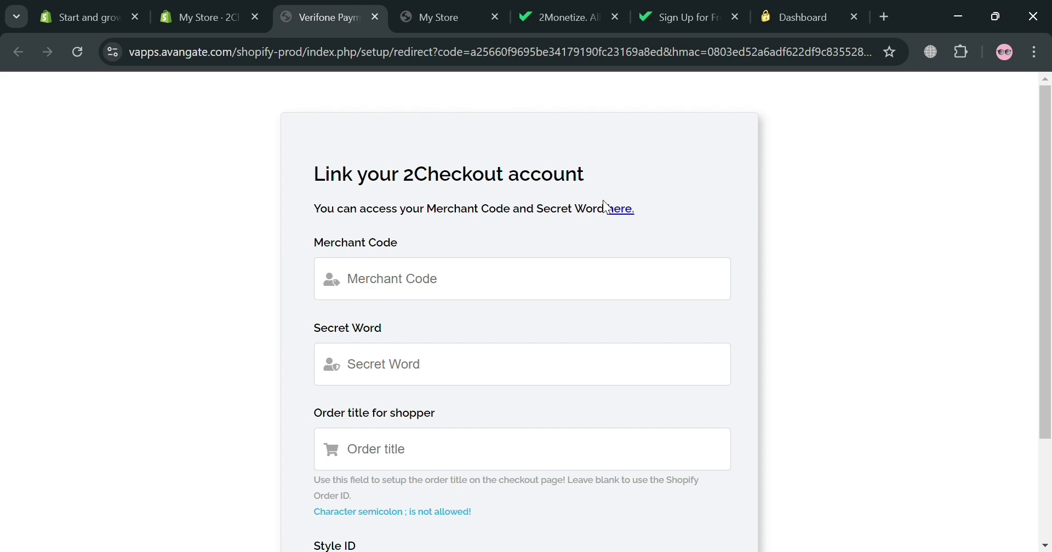
pyautogui.scroll(-3, 442, 310)
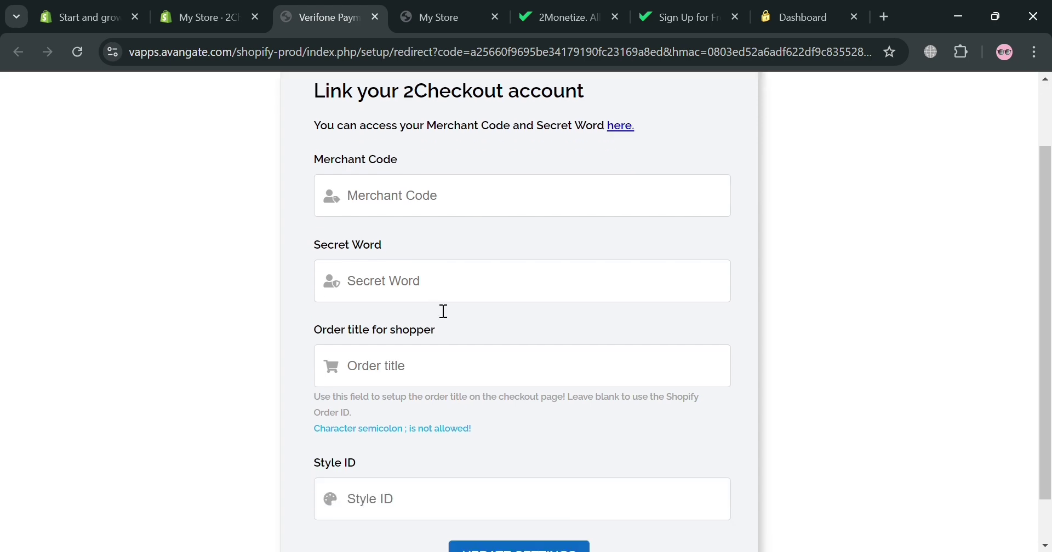
pyautogui.scroll(3, 438, 491)
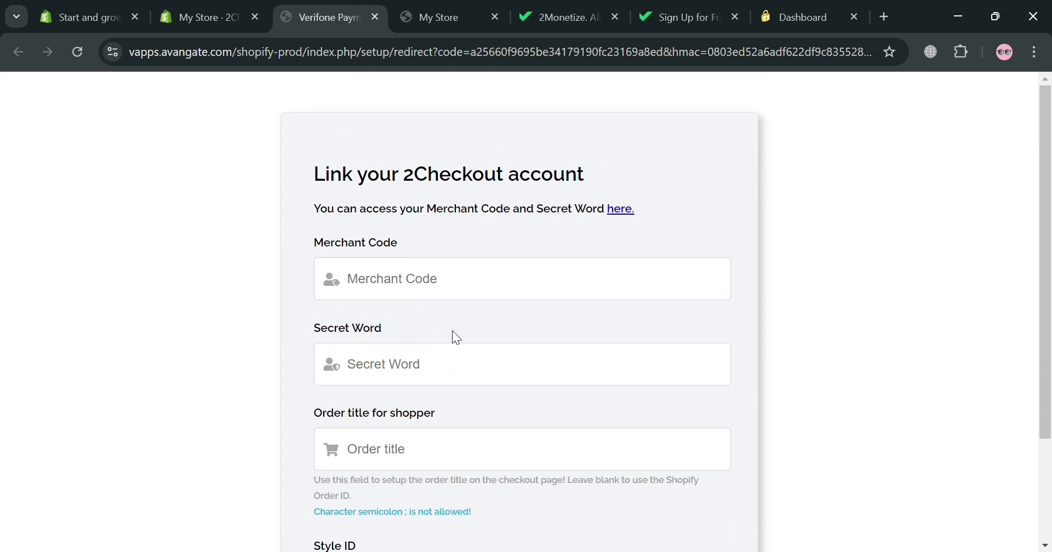
pyautogui.scroll(-2, 491, 271)
pyautogui.scroll(3, 491, 378)
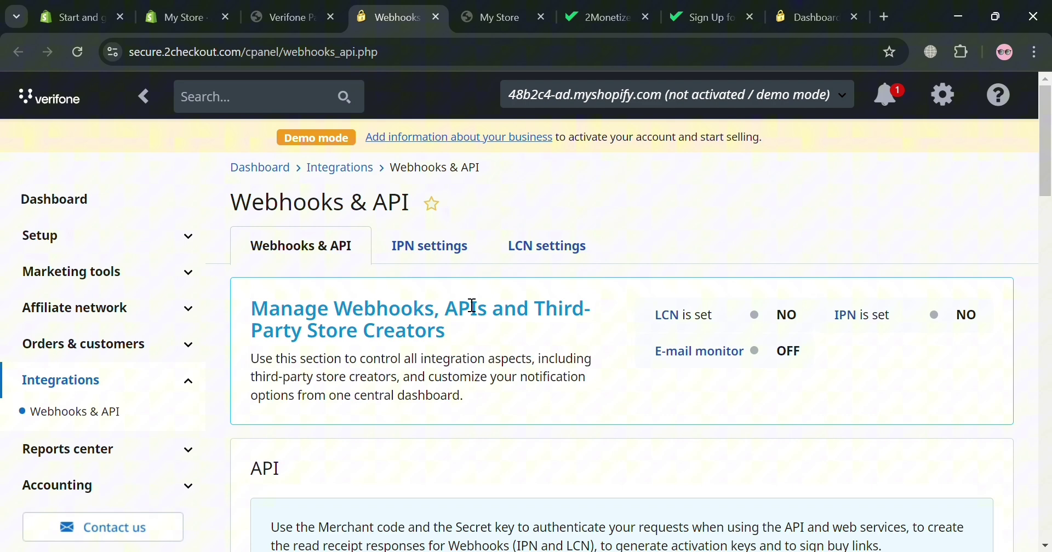
# Copy the Merchant Code from Webhooks & API into the form's Merchant Code field
pyautogui.scroll(-5, 576, 337)
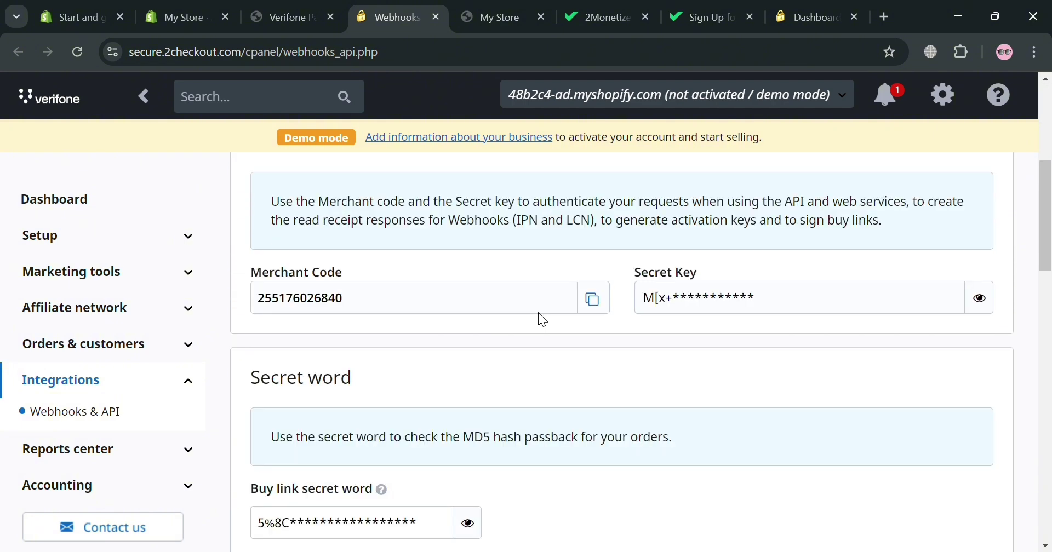
pyautogui.click(289, 9)
pyautogui.click(398, 9)
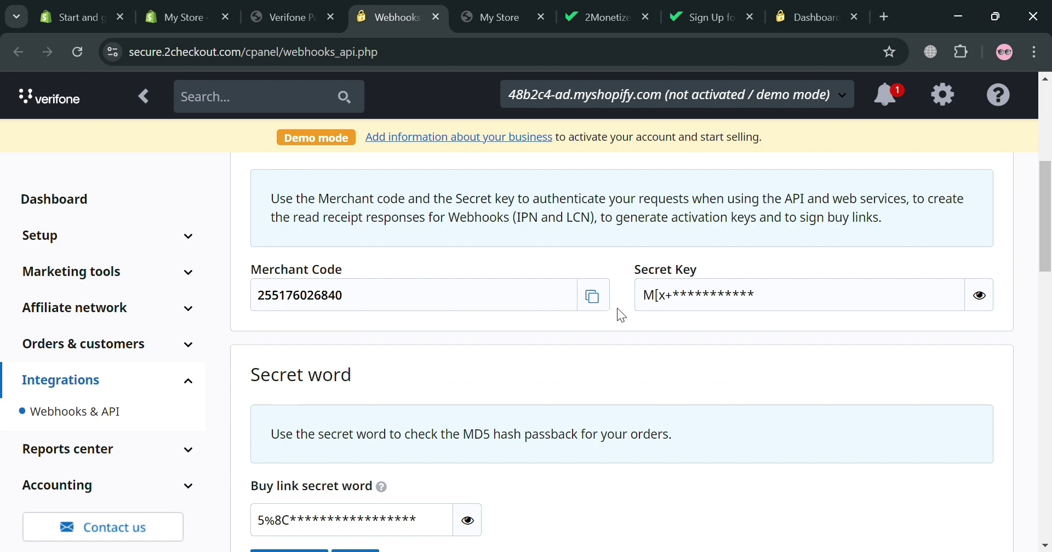
pyautogui.click(594, 297)
pyautogui.click(340, 9)
pyautogui.click(463, 286)
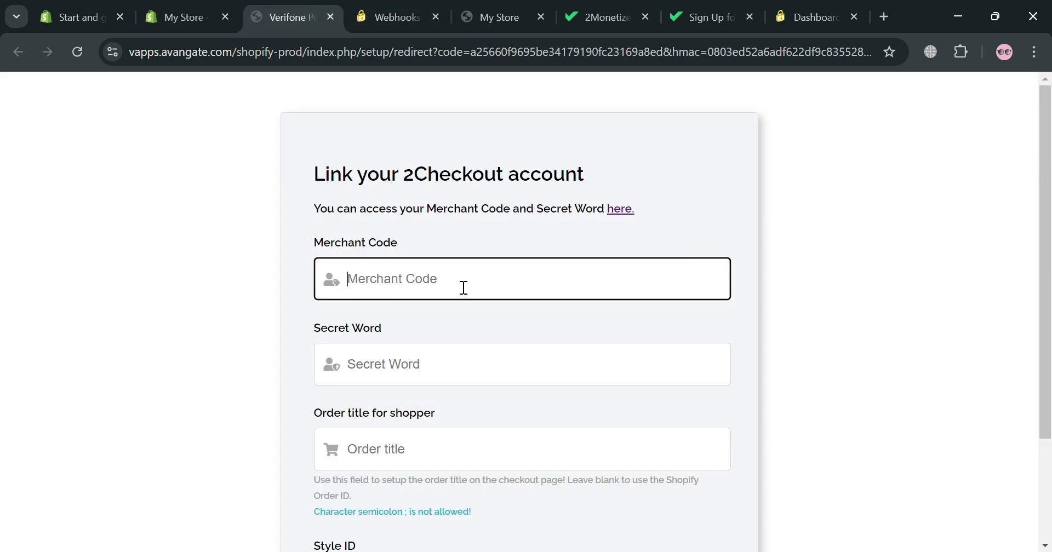
pyautogui.hotkey('ctrl', 'v')
# Reveal and copy the Buy link secret word, then paste it into the Secret Word field
pyautogui.click(495, 361)
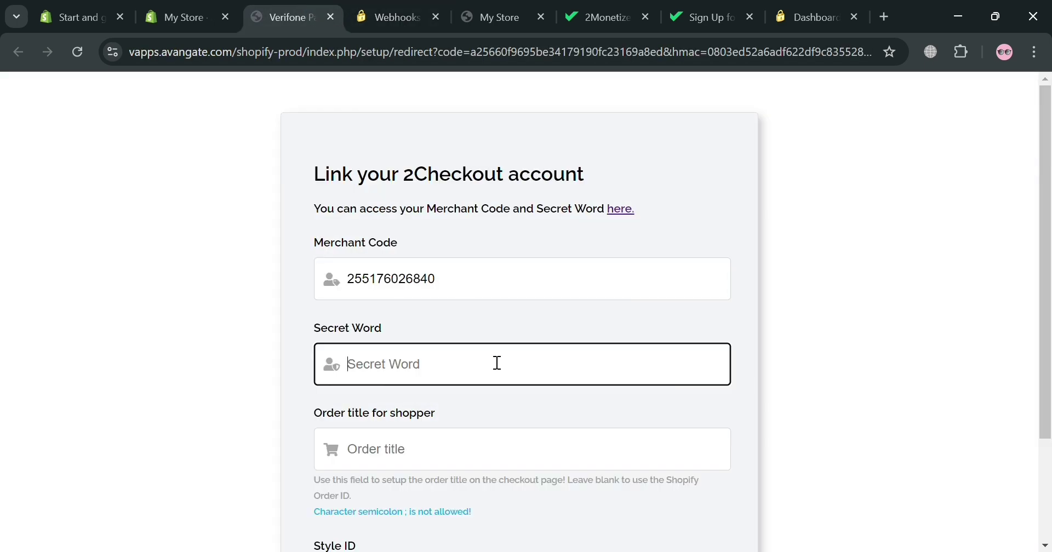
pyautogui.click(415, 9)
pyautogui.scroll(-2, 405, 345)
pyautogui.scroll(-1, 401, 346)
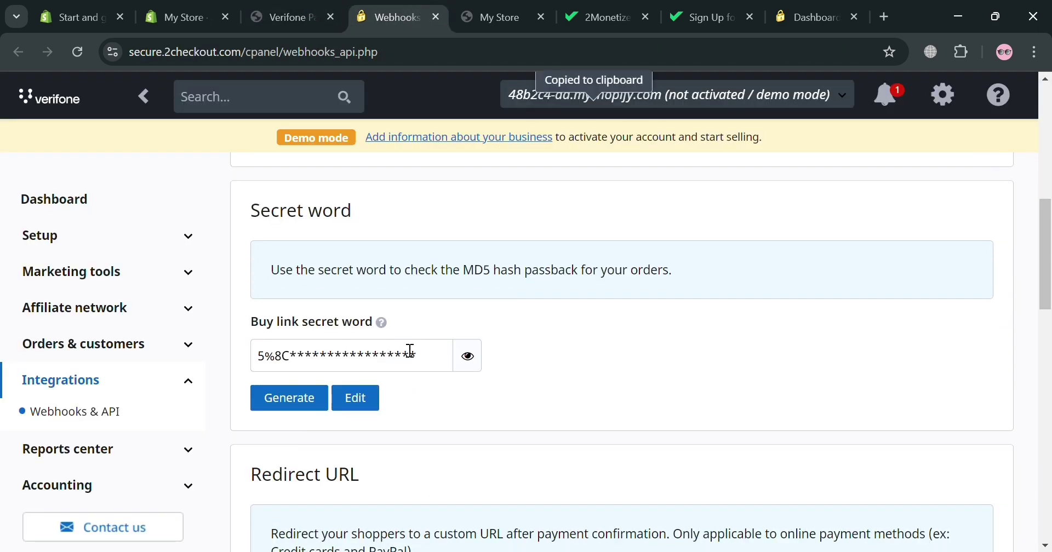
pyautogui.click(467, 356)
pyautogui.tripleClick(450, 365)
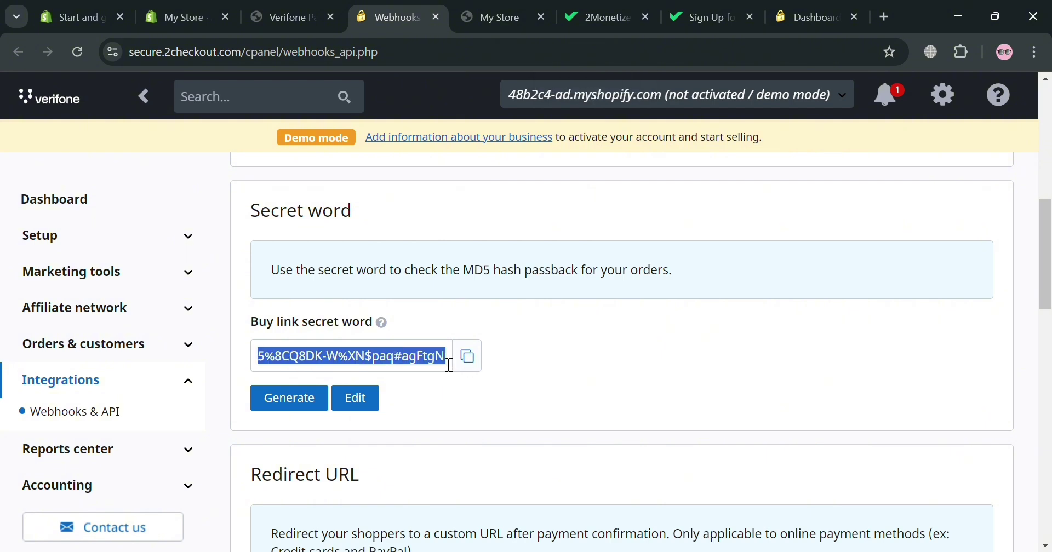
pyautogui.click(468, 356)
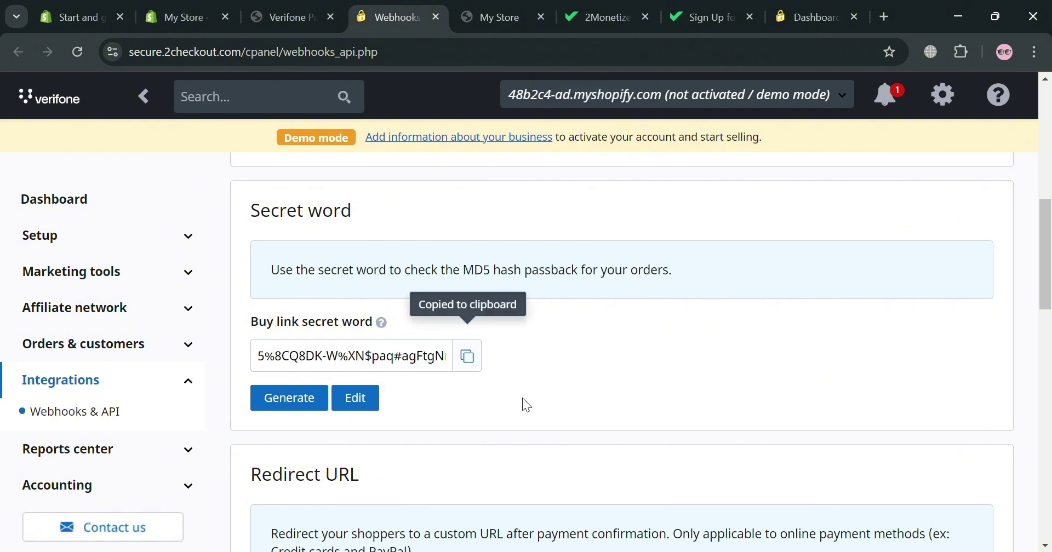
pyautogui.scroll(3, 424, 384)
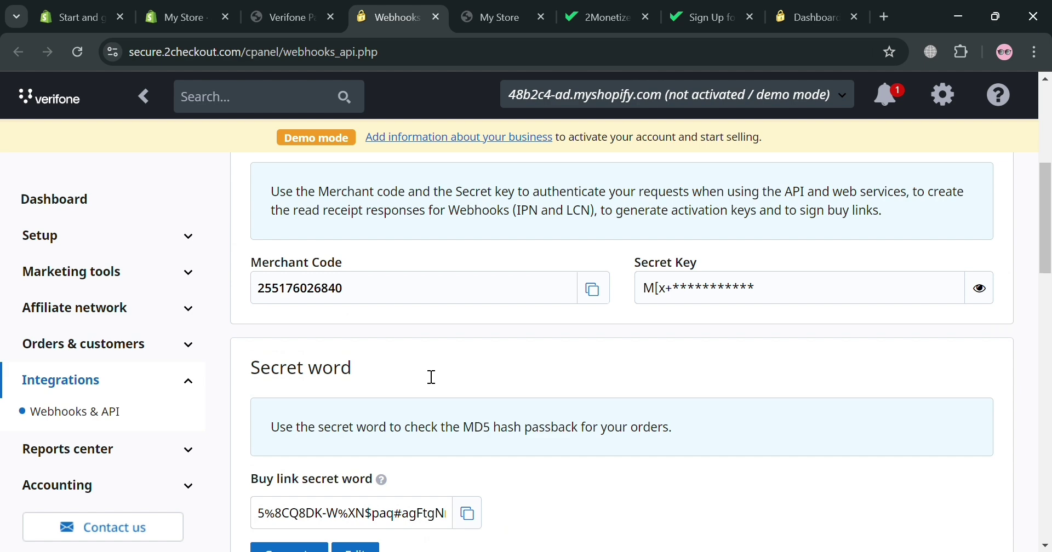
pyautogui.click(282, 17)
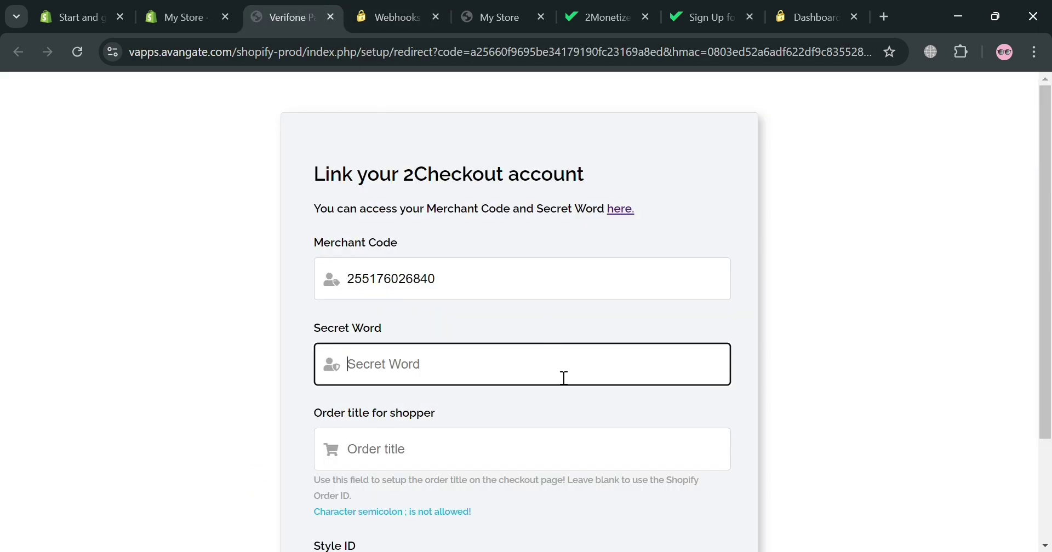
pyautogui.hotkey('ctrl', 'v')
# Submit the linked account details with UPDATE SETTINGS
pyautogui.scroll(-2, 560, 390)
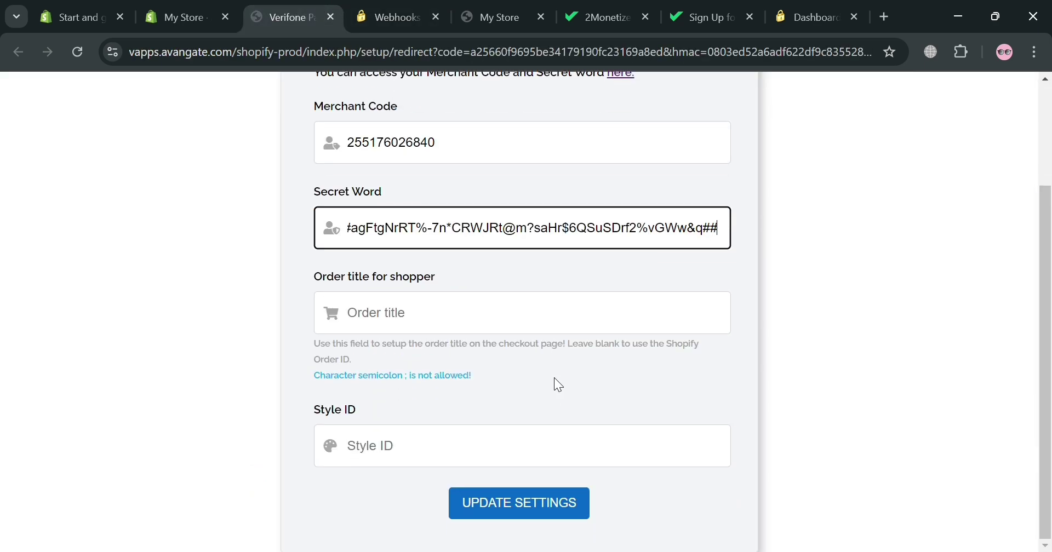
pyautogui.click(481, 336)
pyautogui.click(561, 504)
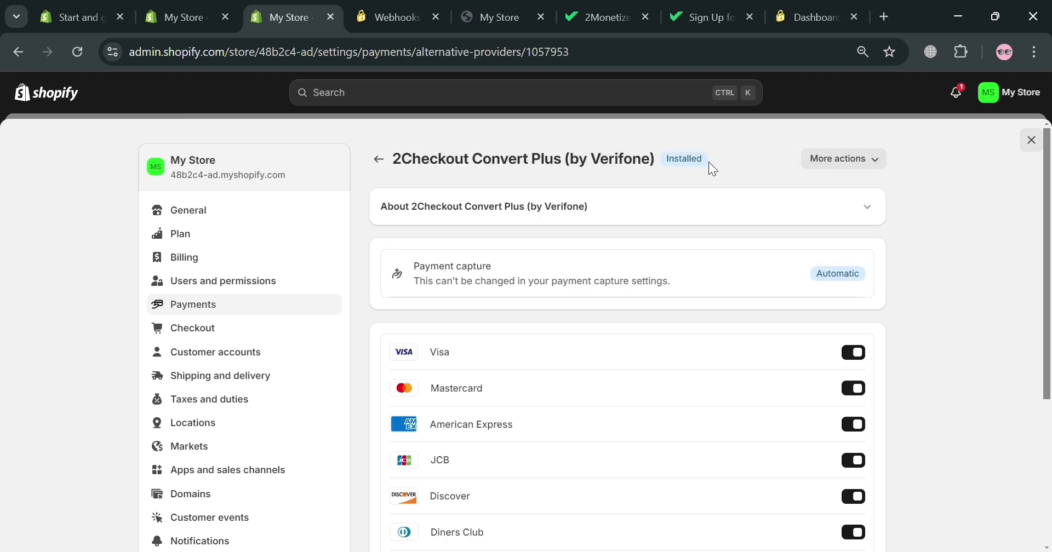
# Turn on test mode and activate 2Checkout Convert Plus as a payment provider
pyautogui.scroll(-4, 670, 352)
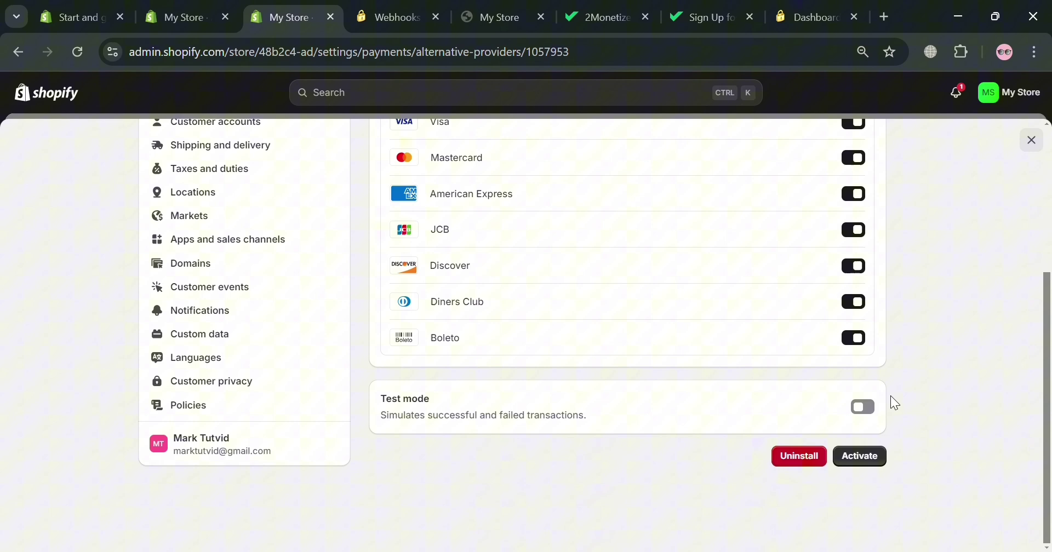
pyautogui.click(864, 407)
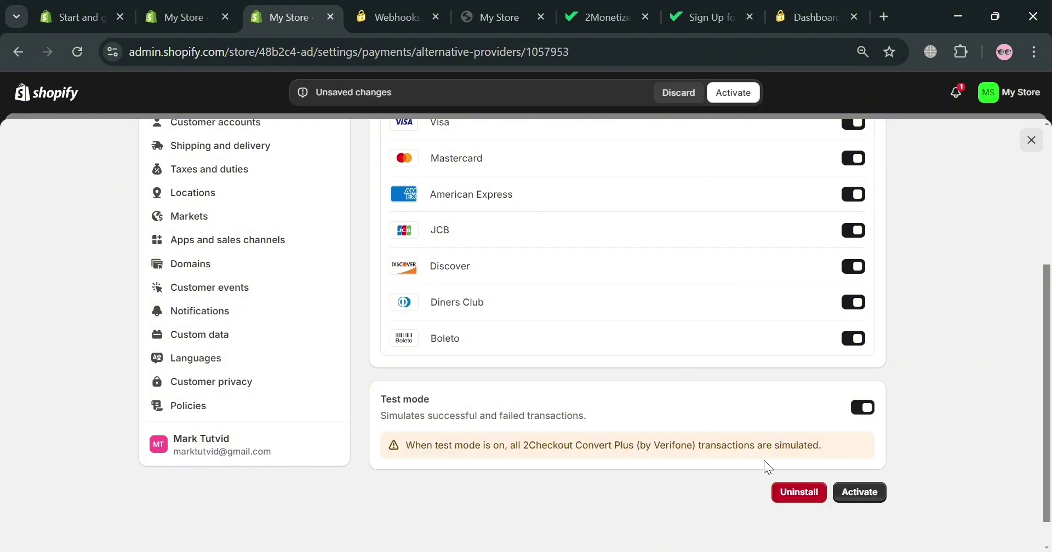
pyautogui.click(861, 495)
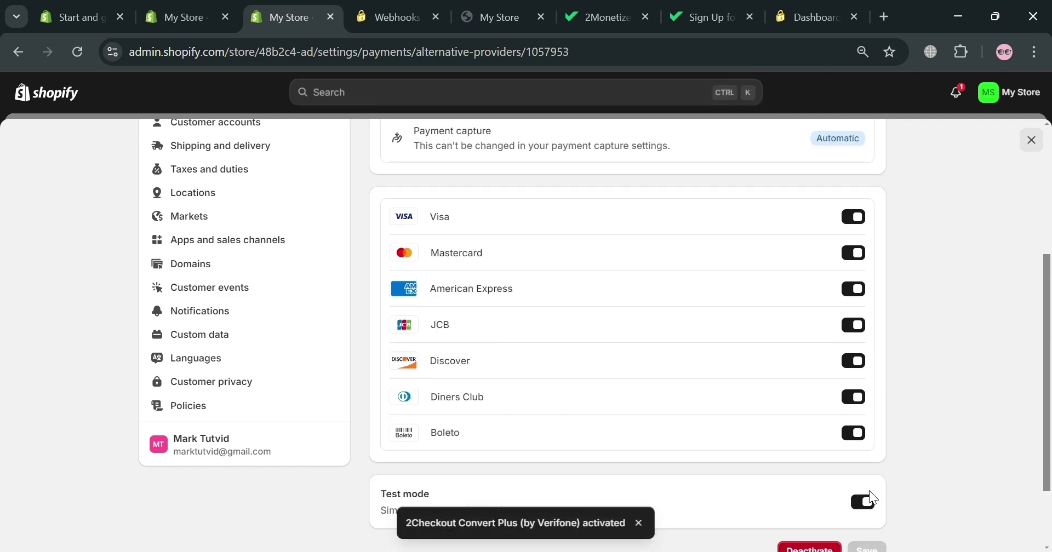
# Look at the More actions list without choosing anything, then review card toggles and Test mode
pyautogui.scroll(-2, 677, 520)
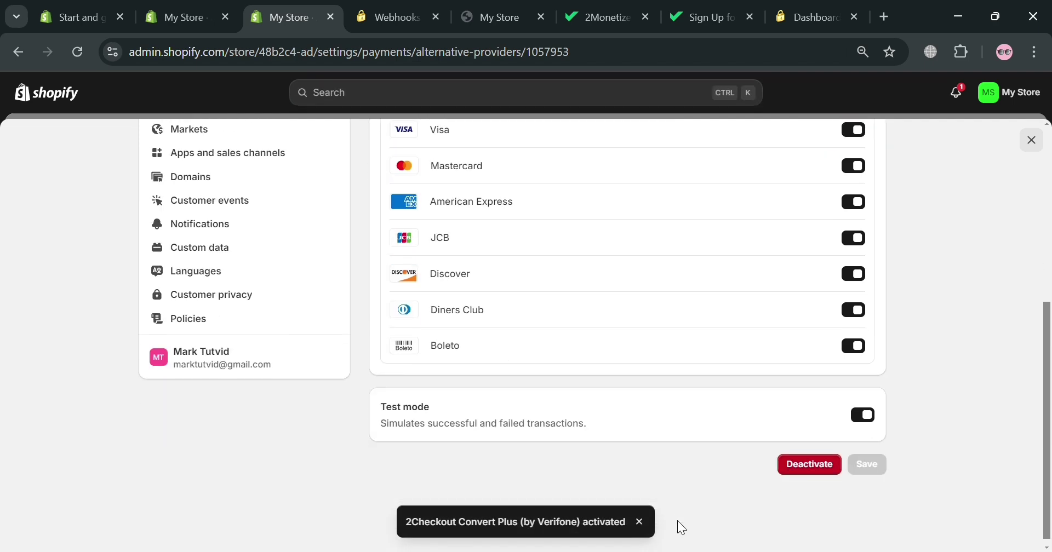
pyautogui.scroll(6, 863, 472)
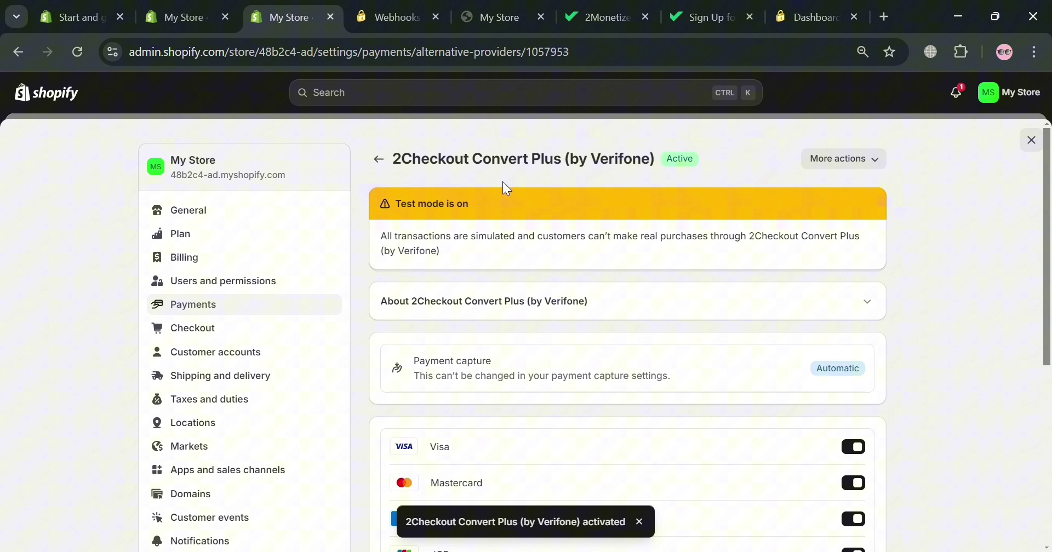
pyautogui.click(876, 166)
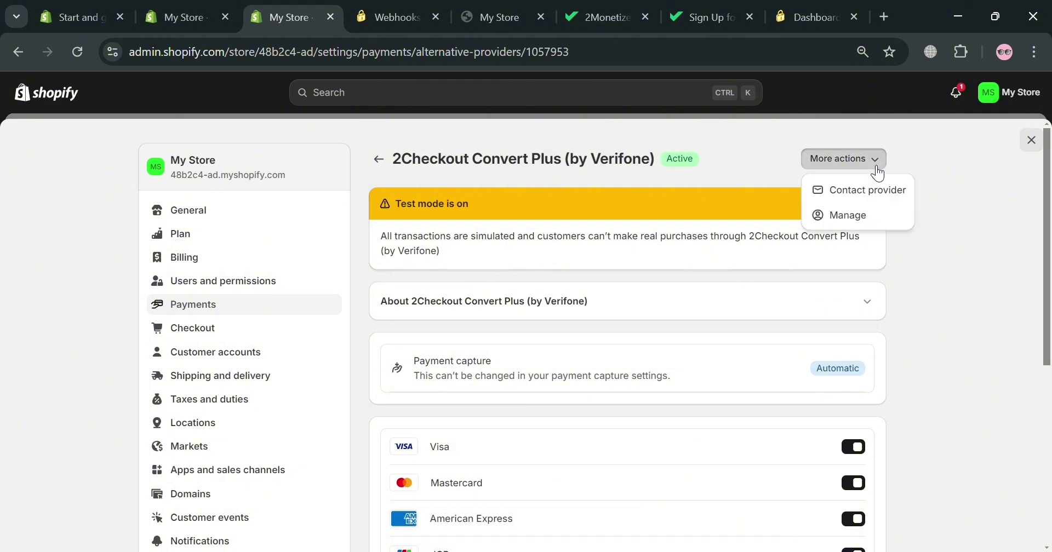
pyautogui.click(904, 270)
pyautogui.scroll(-1, 813, 340)
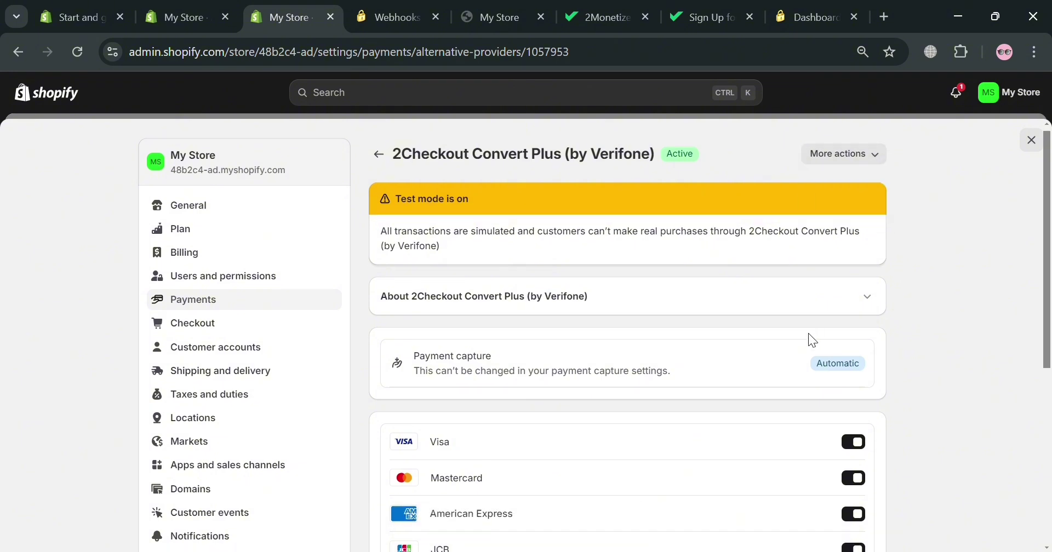
pyautogui.scroll(-4, 813, 341)
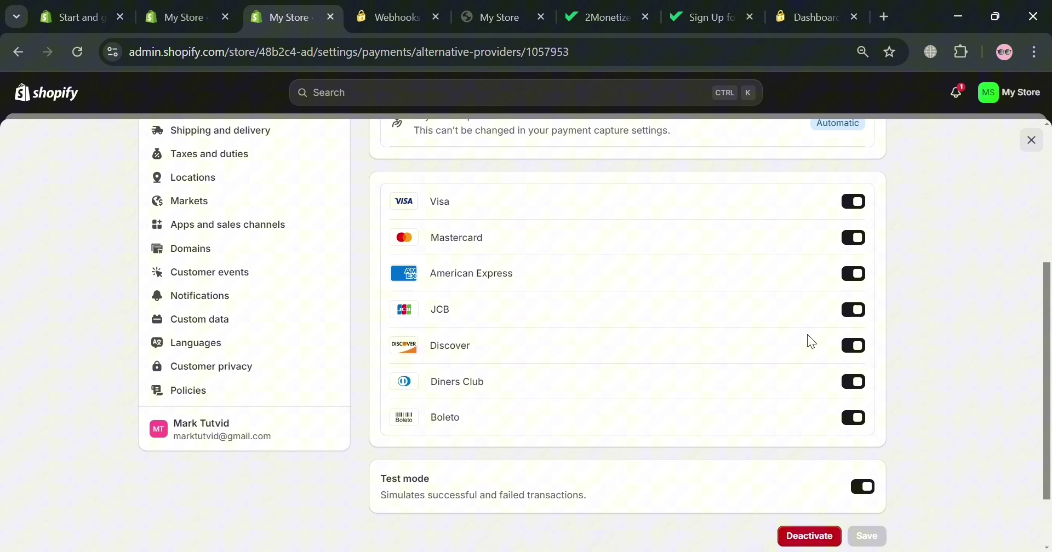
pyautogui.scroll(4, 807, 334)
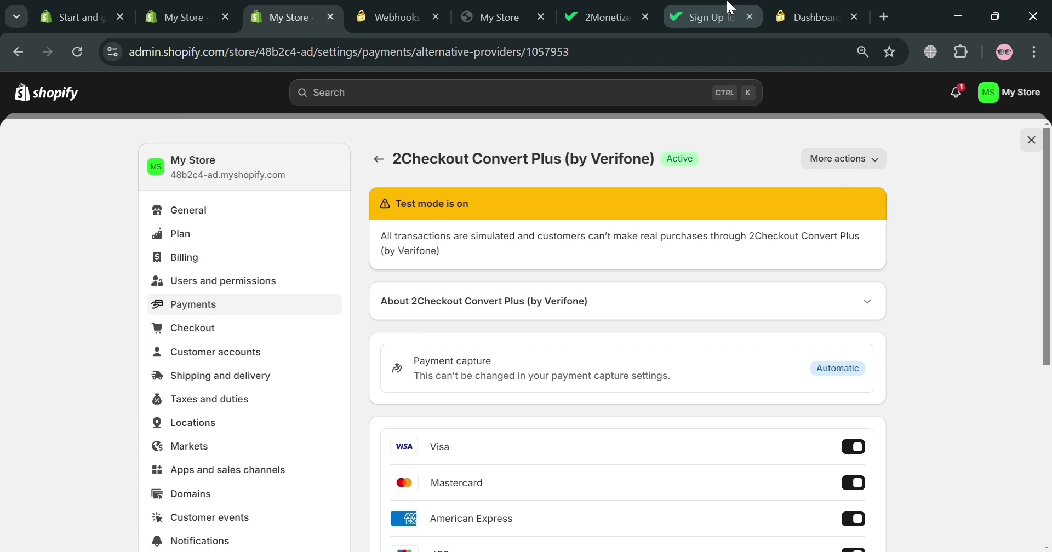
# Start account activation from the Verifone dashboard and read the Before you start document requirements
pyautogui.click(810, 17)
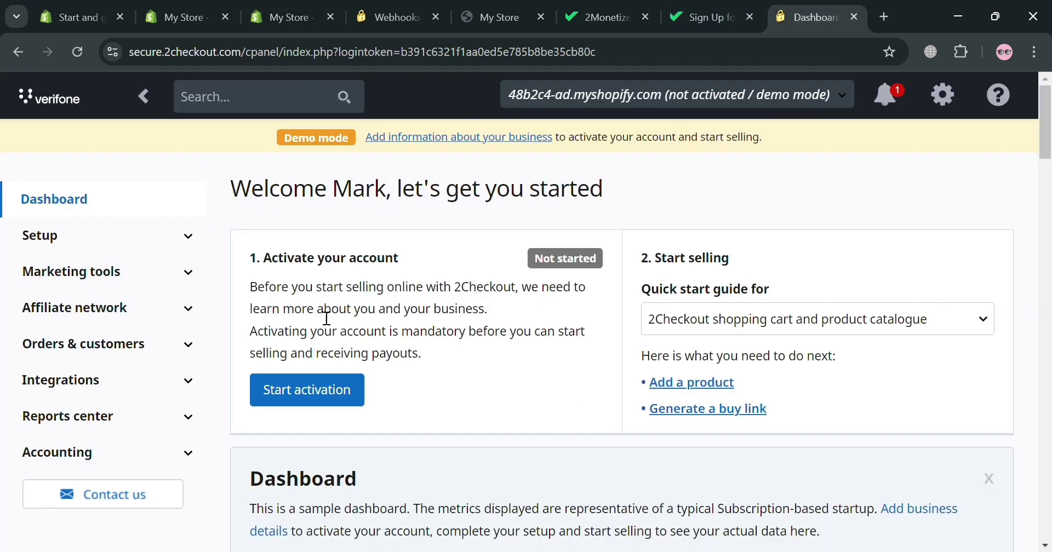
pyautogui.click(344, 390)
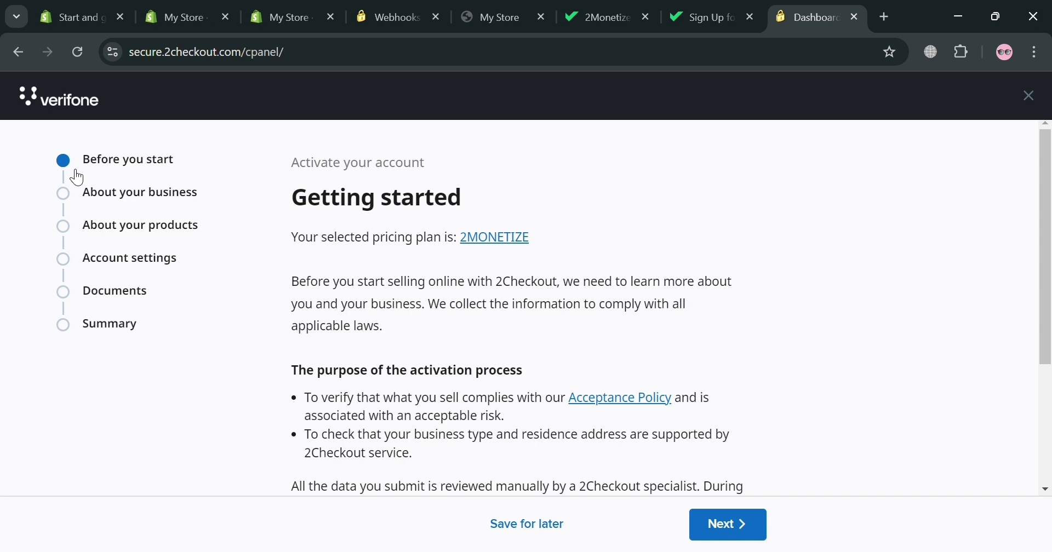
pyautogui.scroll(-1, 514, 249)
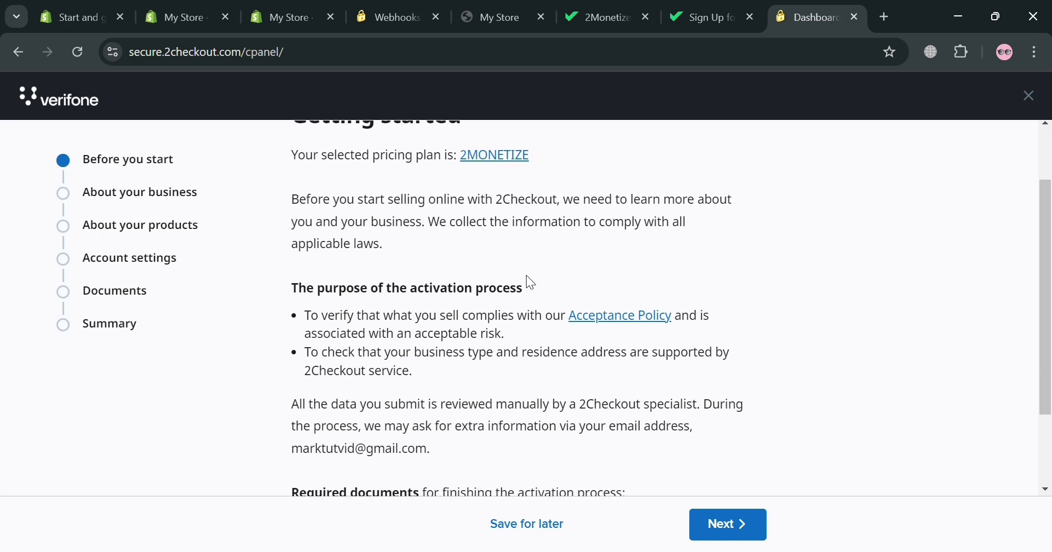
pyautogui.click(496, 156)
pyautogui.click(731, 18)
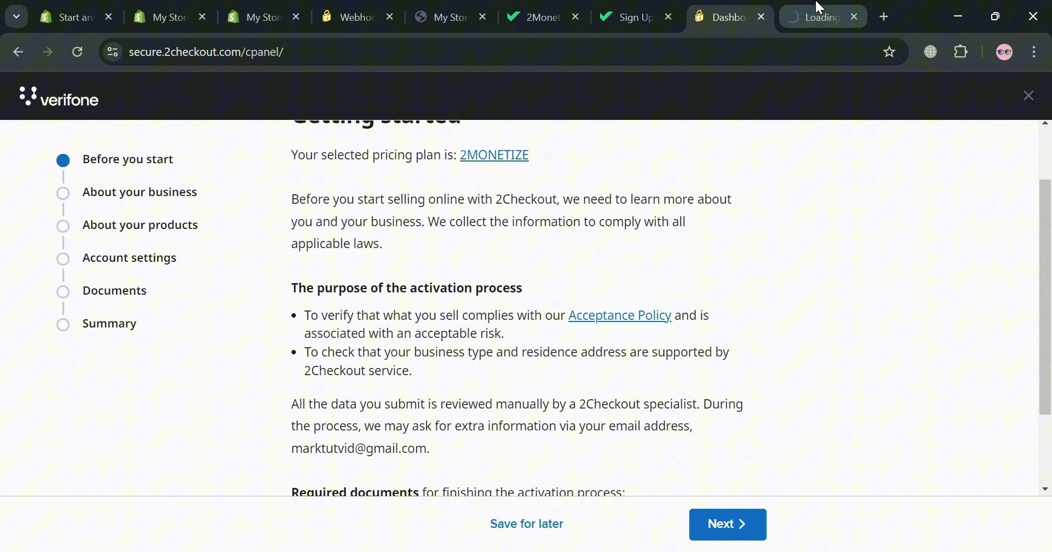
pyautogui.scroll(-1, 396, 306)
pyautogui.scroll(-1, 396, 306)
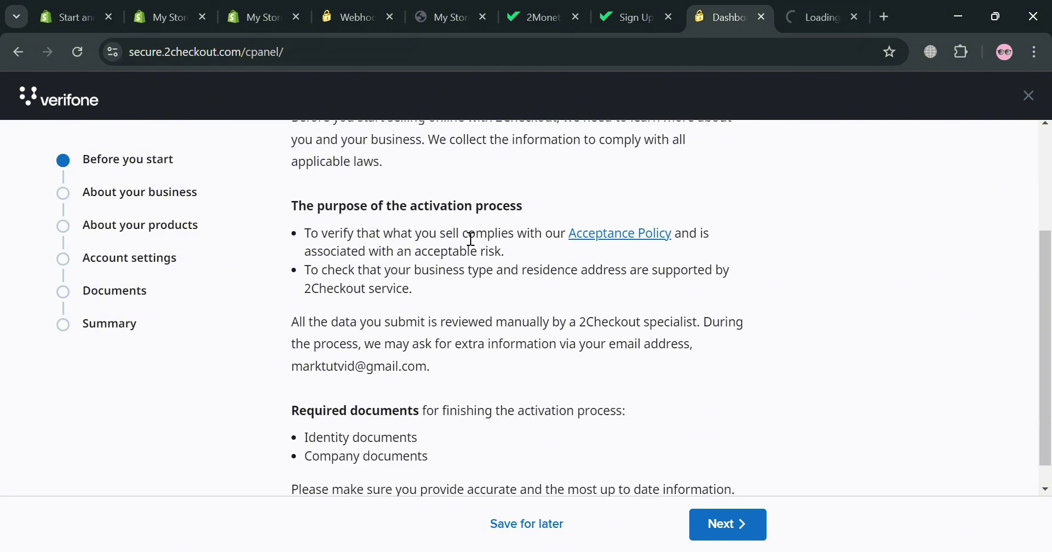
pyautogui.scroll(-1, 374, 318)
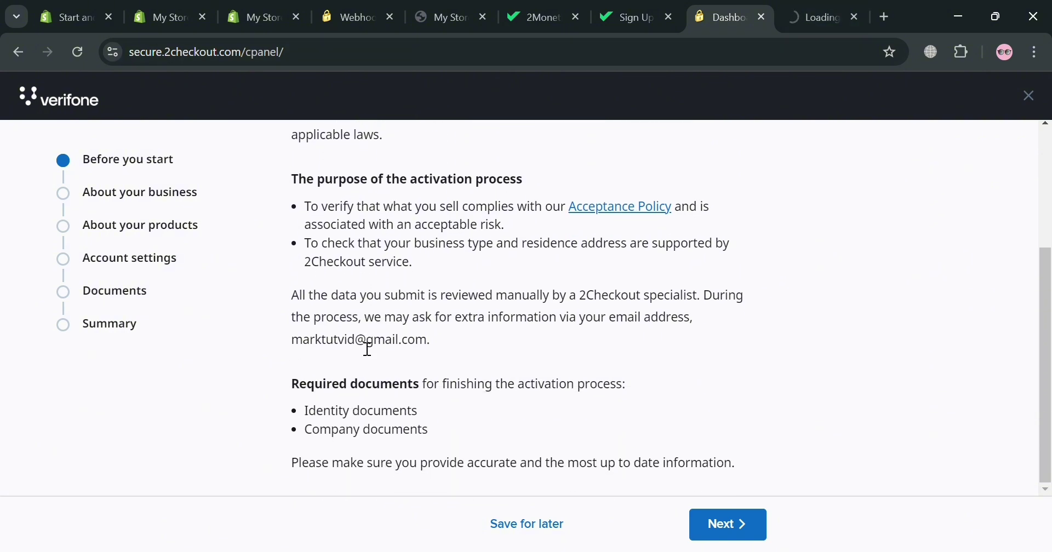
# Continue to the About your business step and scroll through its fields
pyautogui.click(754, 539)
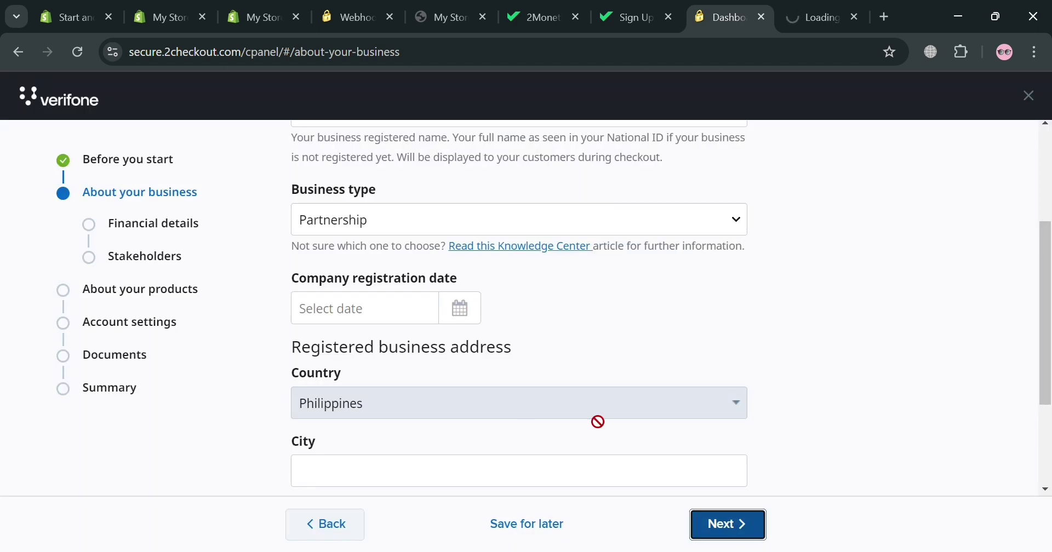
pyautogui.scroll(1, 406, 252)
pyautogui.scroll(2, 407, 252)
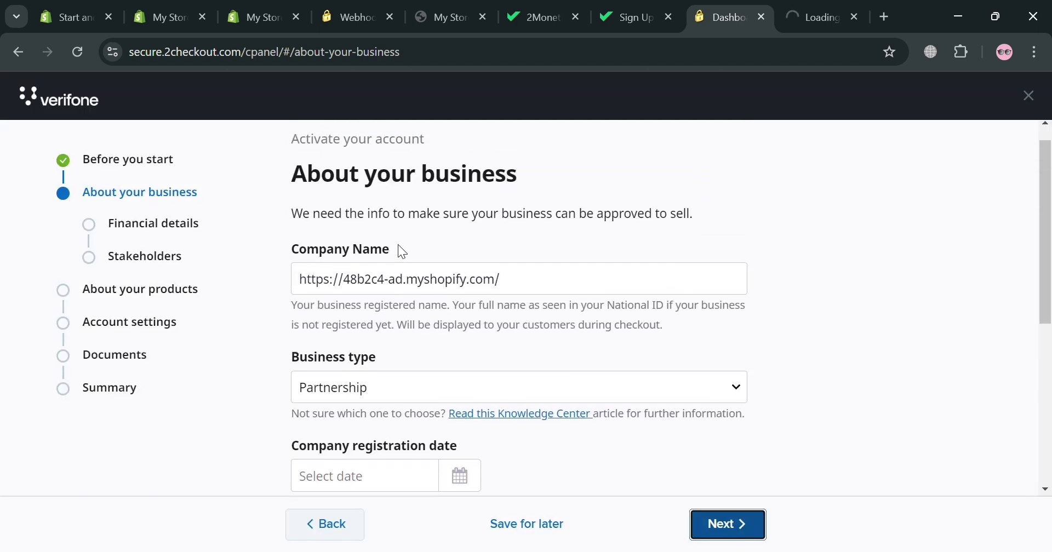
pyautogui.scroll(-3, 444, 249)
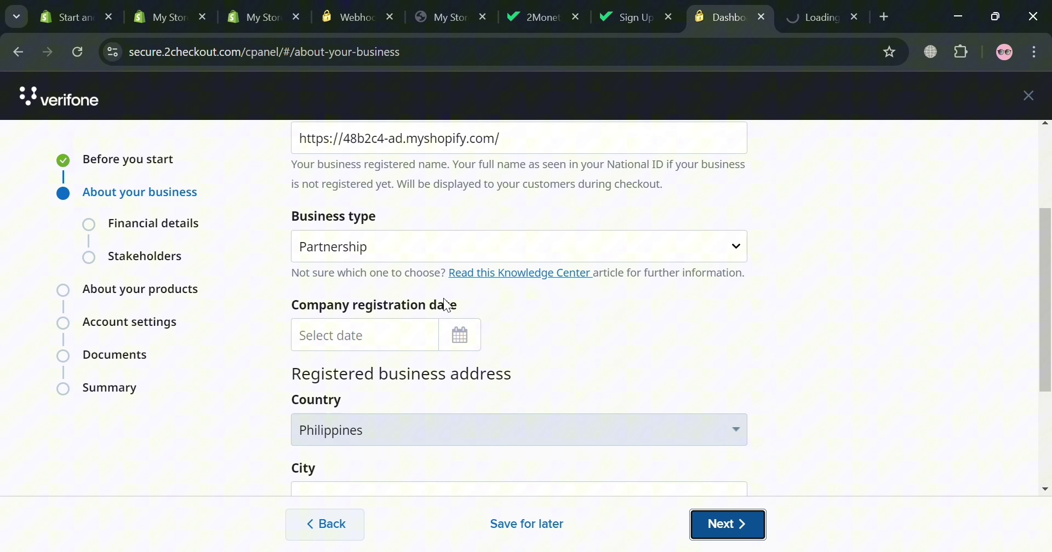
pyautogui.scroll(-3, 371, 392)
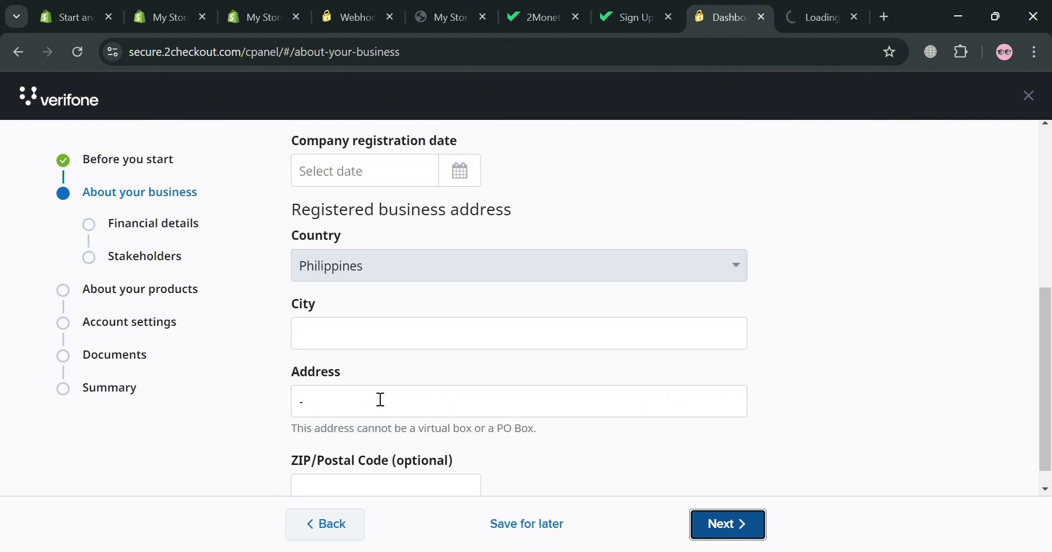
# Review the Financial details step, then move on to the Stakeholders step
pyautogui.click(112, 239)
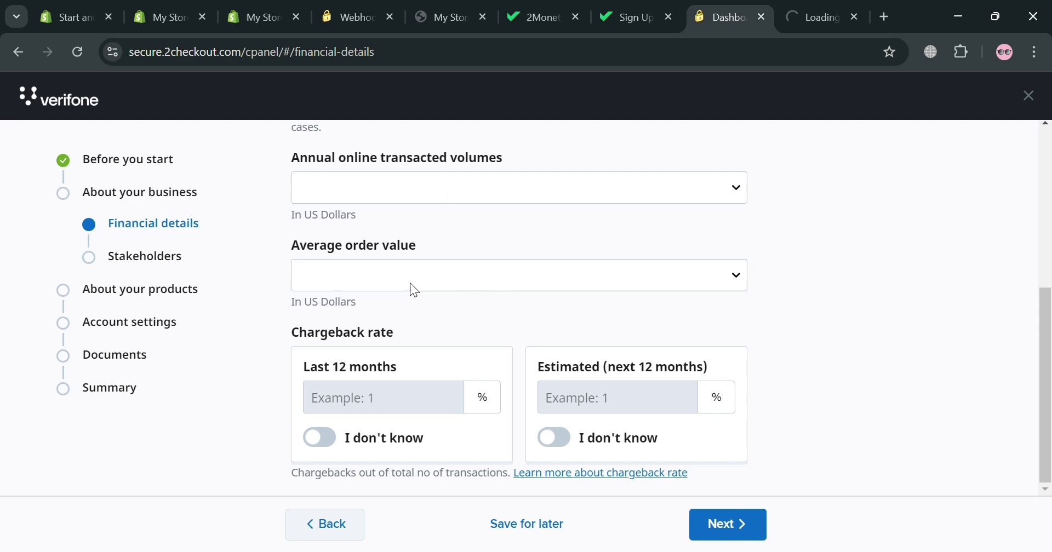
pyautogui.scroll(3, 609, 245)
pyautogui.scroll(3, 618, 246)
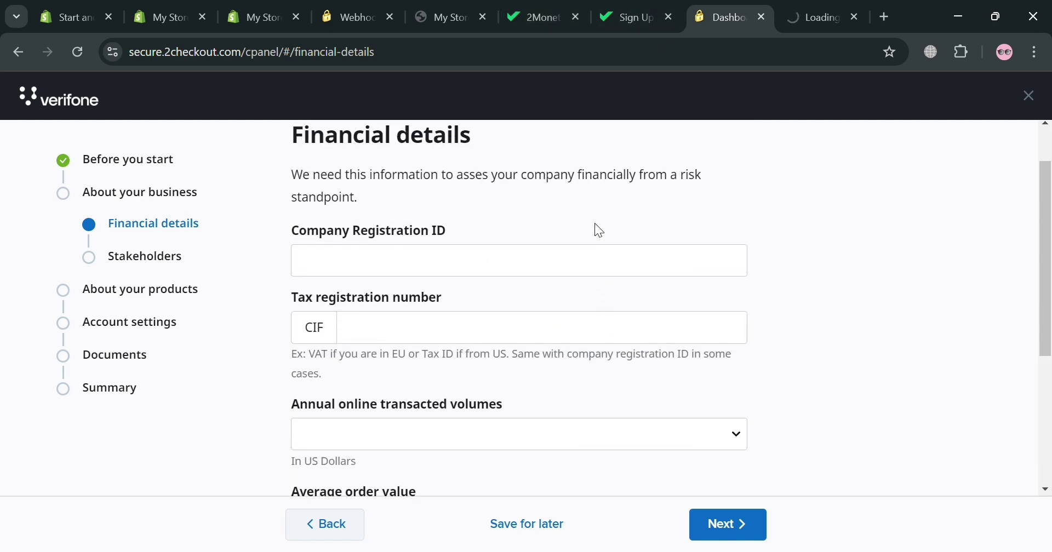
pyautogui.scroll(-5, 594, 222)
pyautogui.scroll(-1, 586, 293)
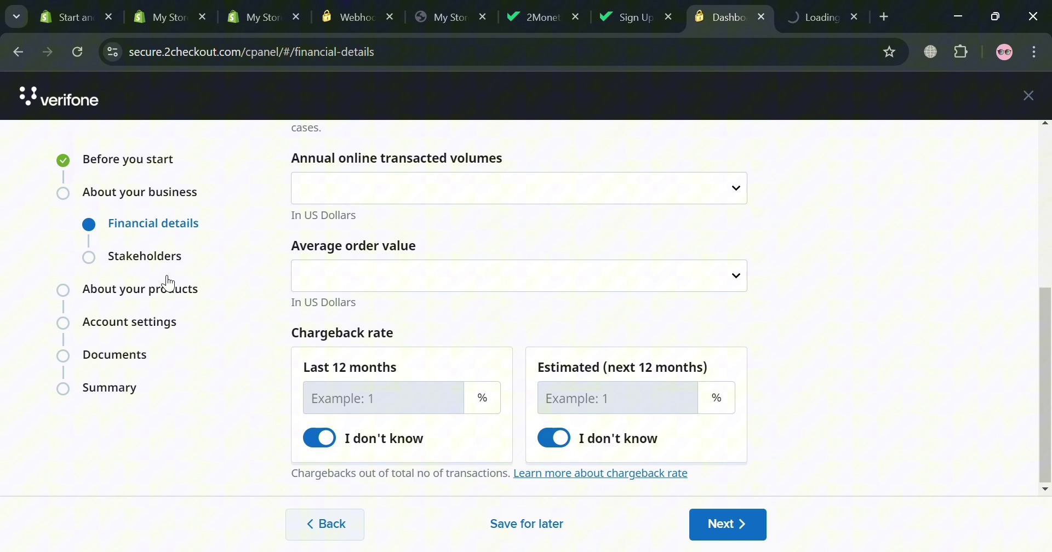
pyautogui.click(153, 266)
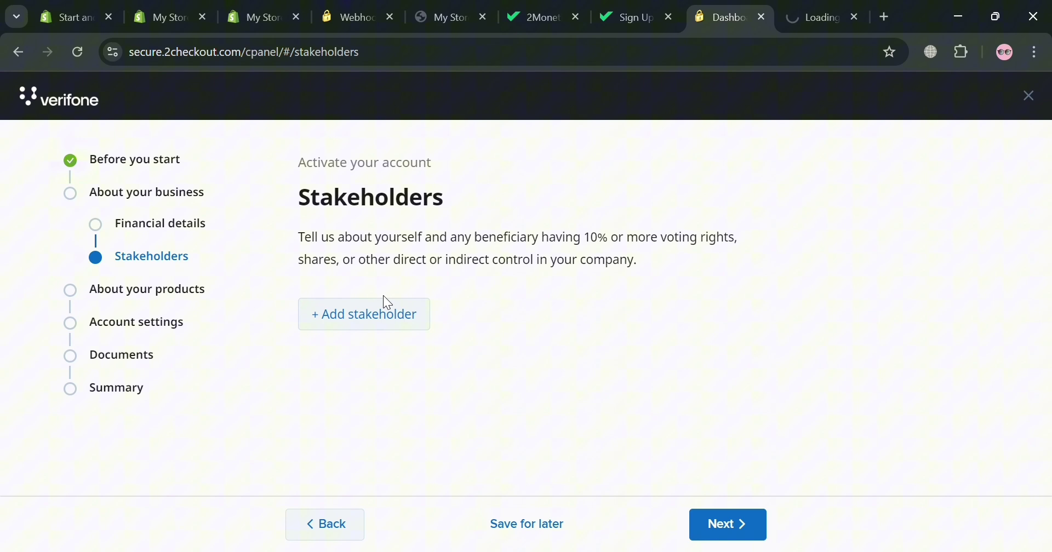
# Review the About your products form, then move on to the Account settings step
pyautogui.click(170, 290)
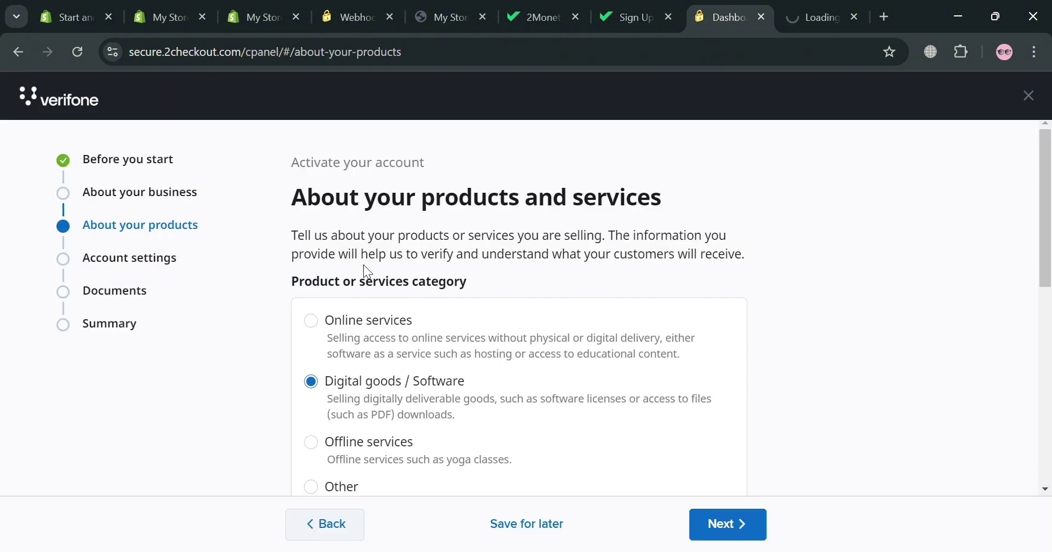
pyautogui.scroll(-4, 394, 312)
pyautogui.scroll(2, 394, 287)
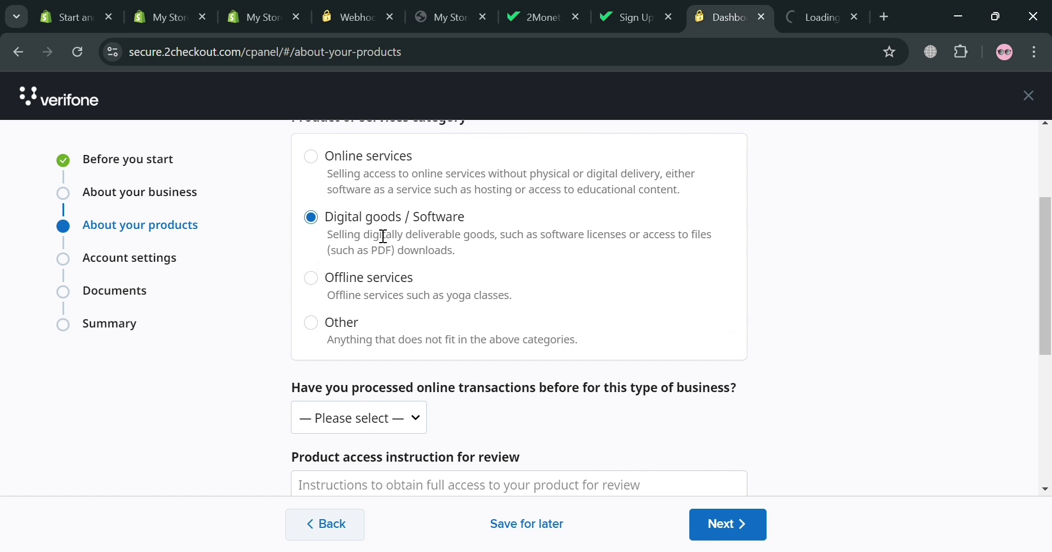
pyautogui.scroll(-5, 384, 237)
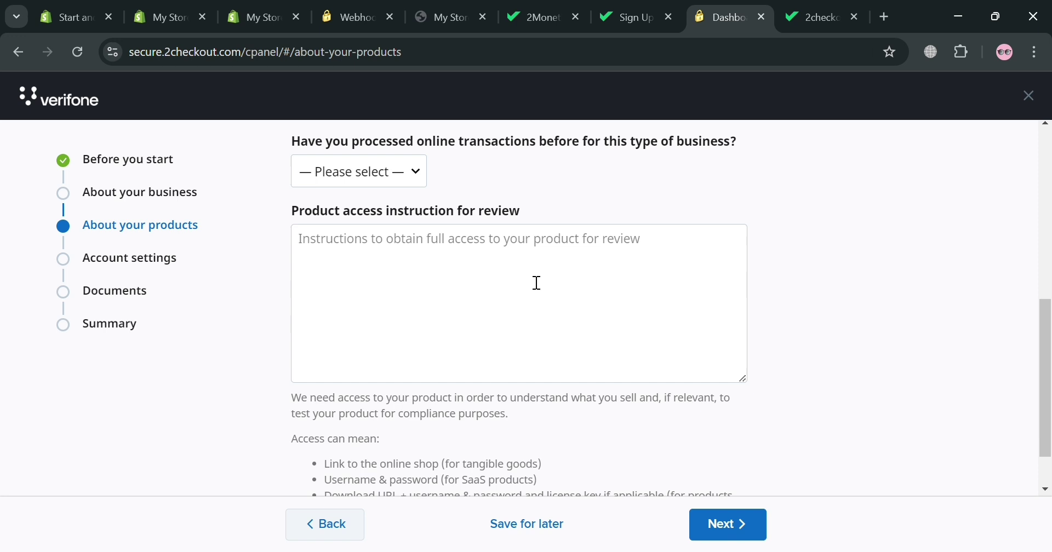
pyautogui.scroll(-1, 537, 282)
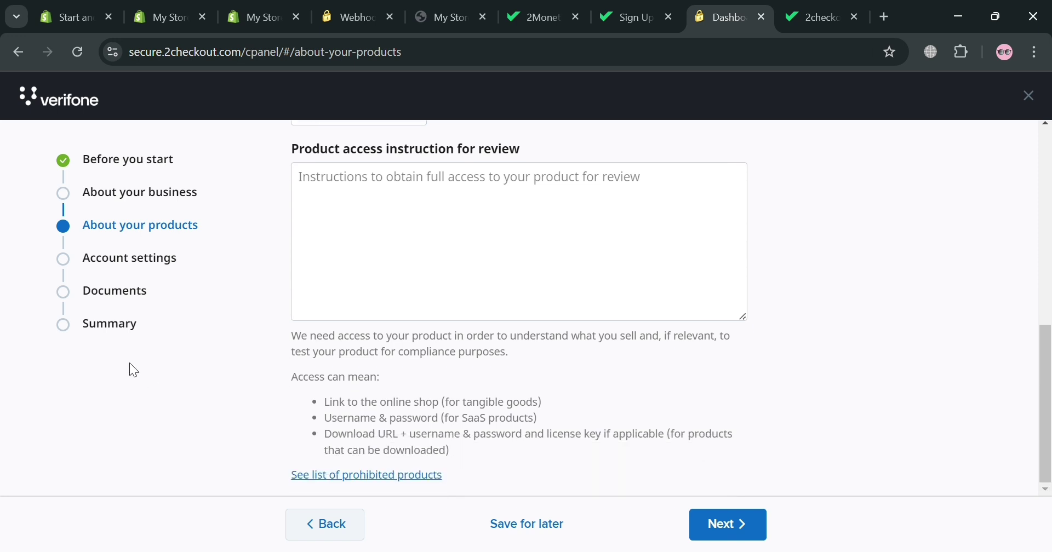
pyautogui.click(128, 268)
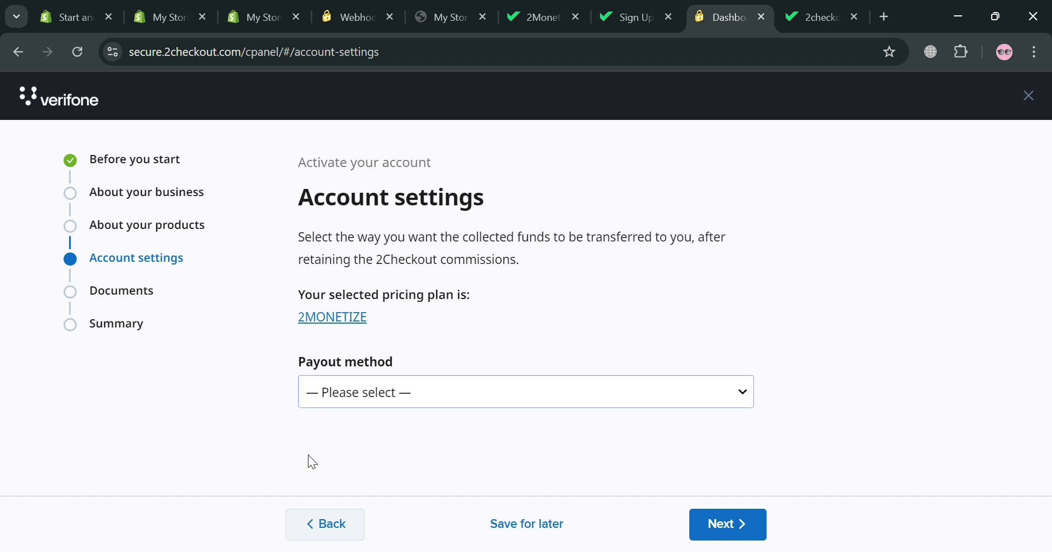
# Open the Documents step and look over its business, tax, address and other document upload areas
pyautogui.click(131, 289)
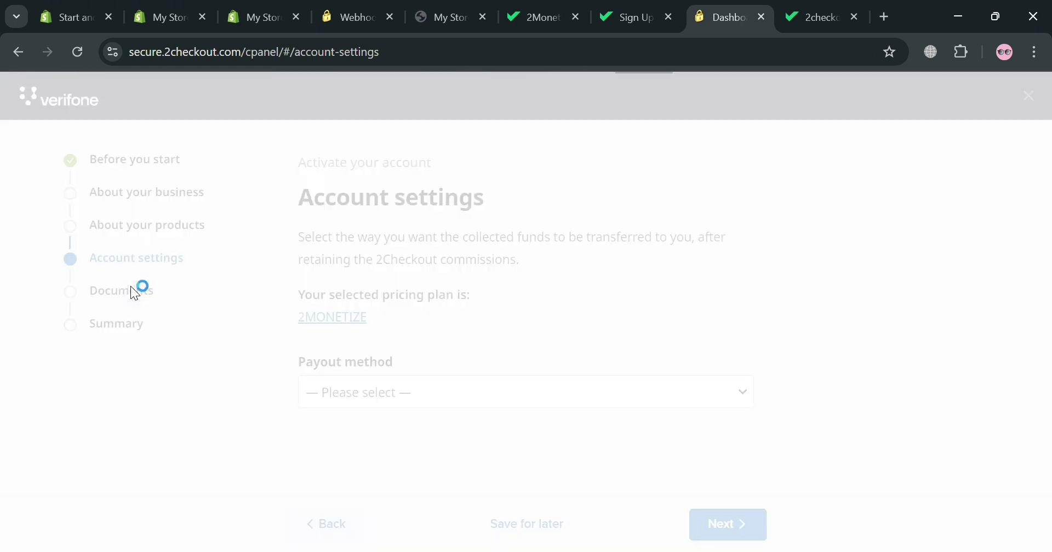
pyautogui.click(123, 291)
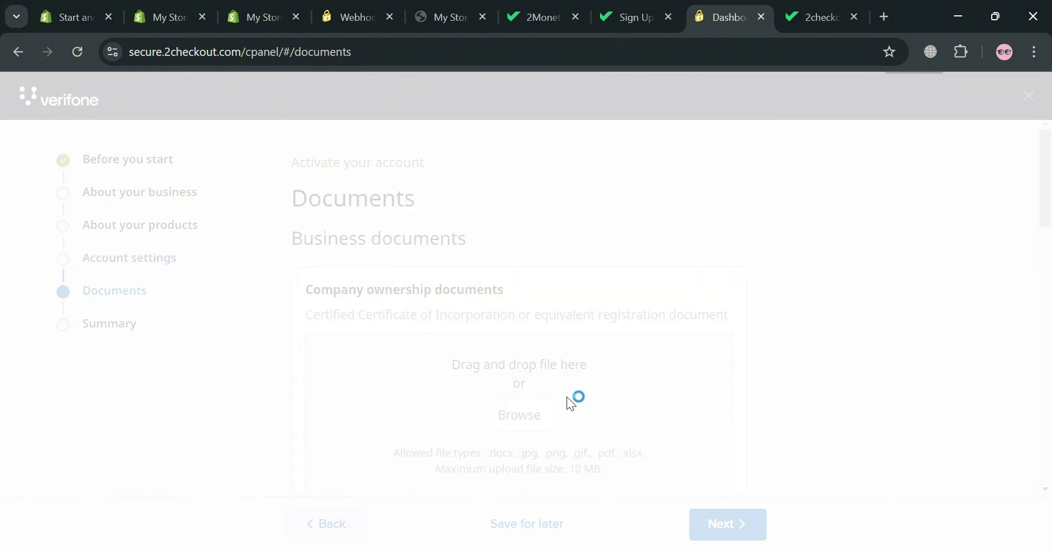
pyautogui.scroll(-7, 568, 393)
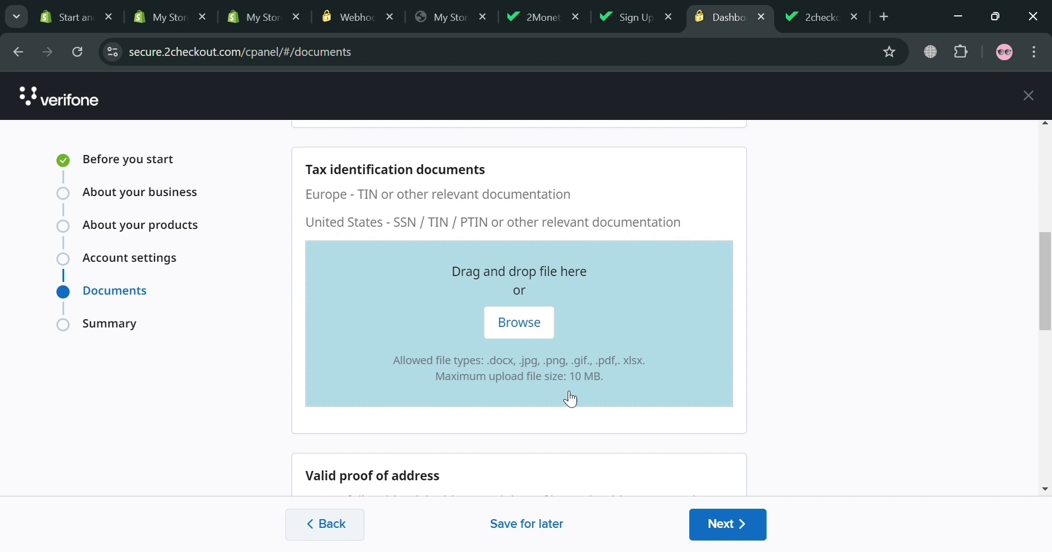
pyautogui.scroll(-9, 571, 399)
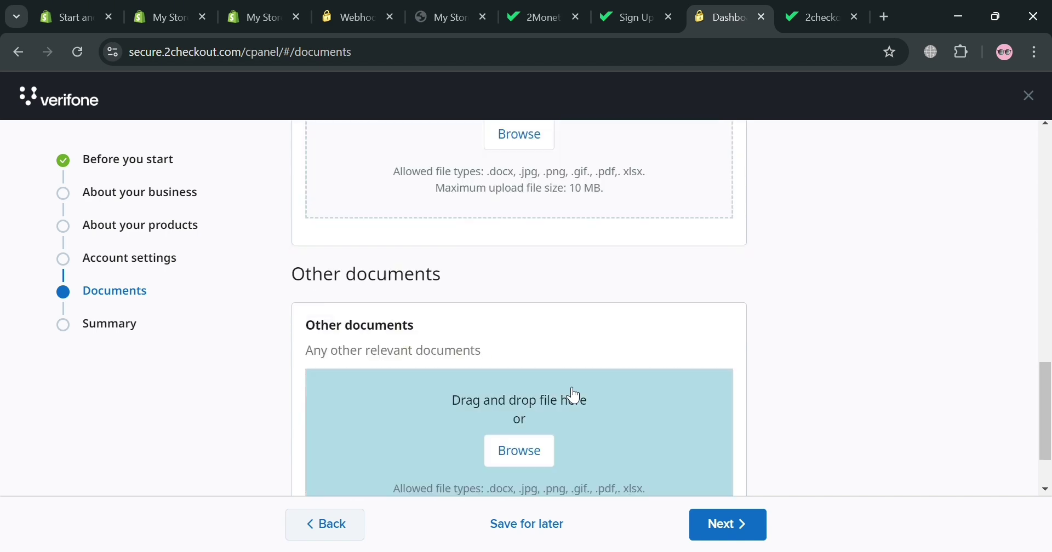
pyautogui.scroll(-2, 568, 384)
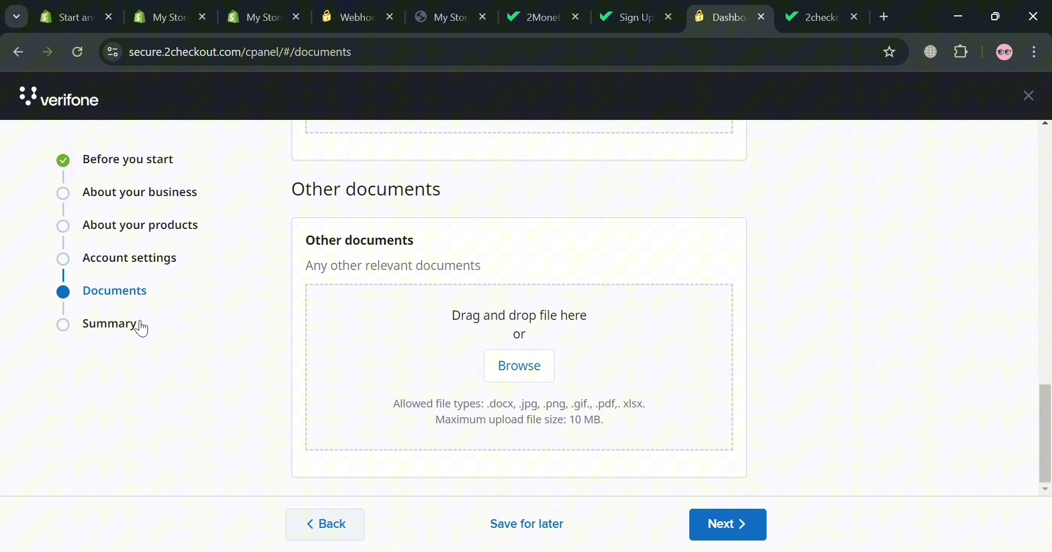
# Open the activation request's Summary step and review it
pyautogui.click(110, 324)
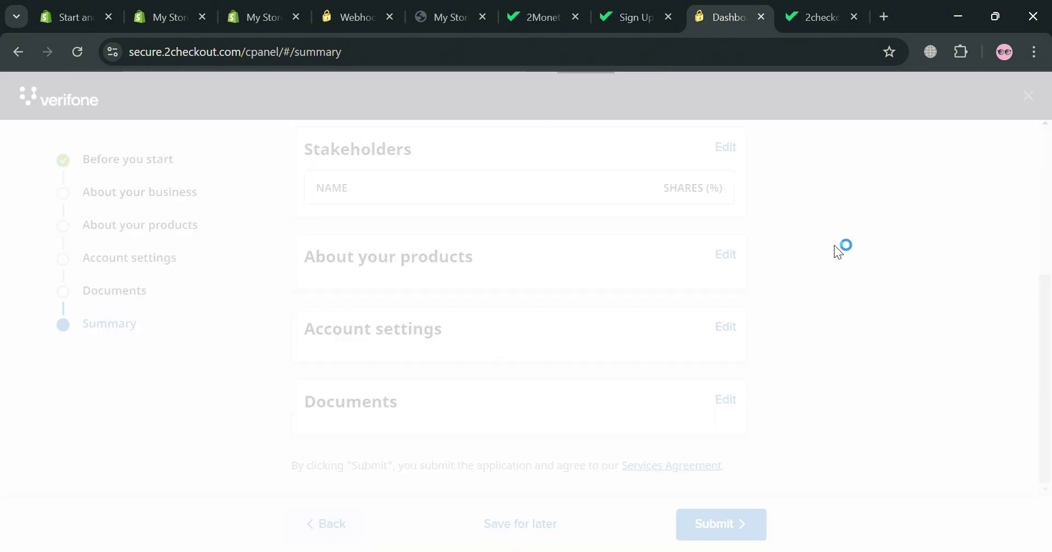
pyautogui.scroll(15, 571, 360)
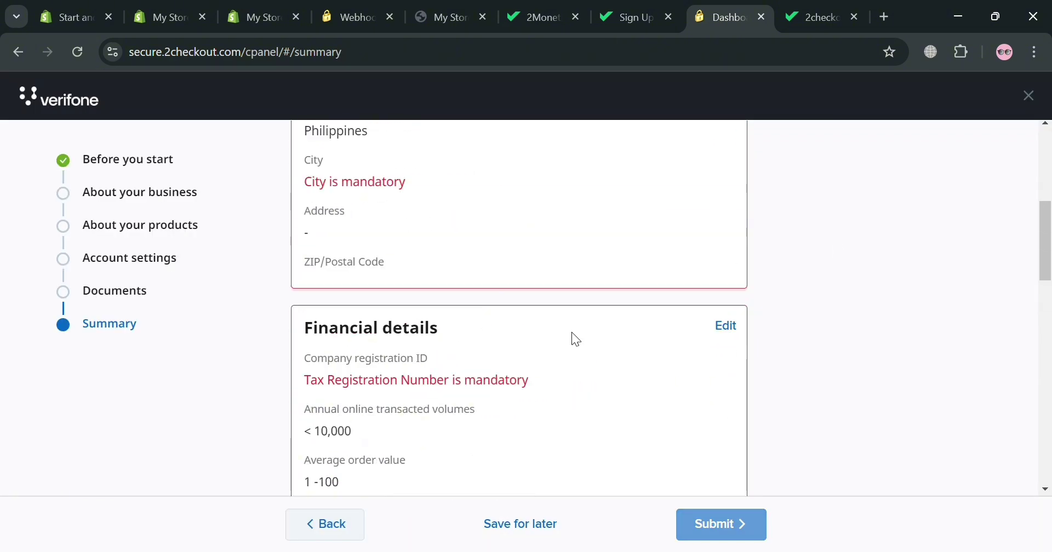
pyautogui.scroll(-8, 574, 323)
pyautogui.scroll(-6, 580, 332)
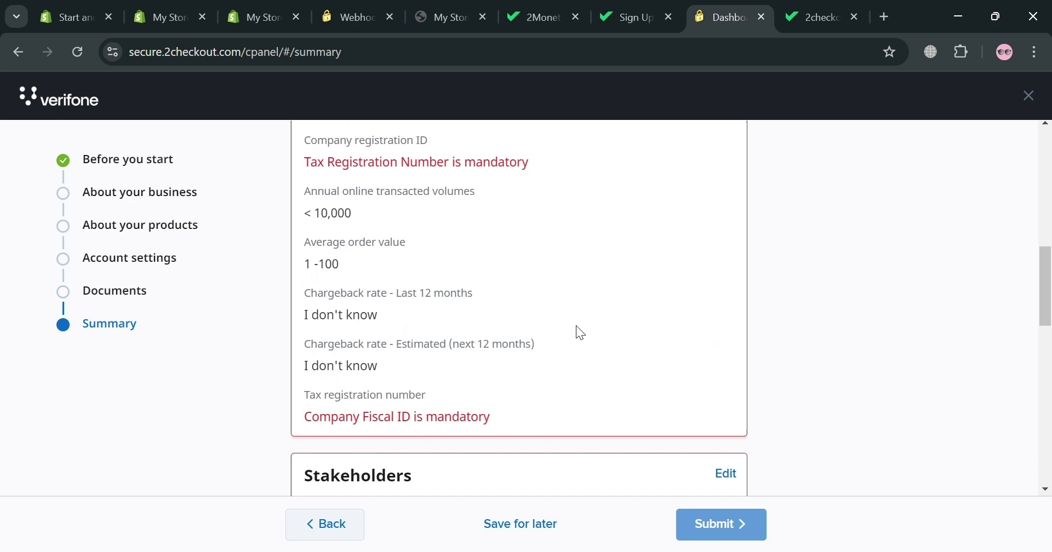
pyautogui.scroll(-7, 582, 333)
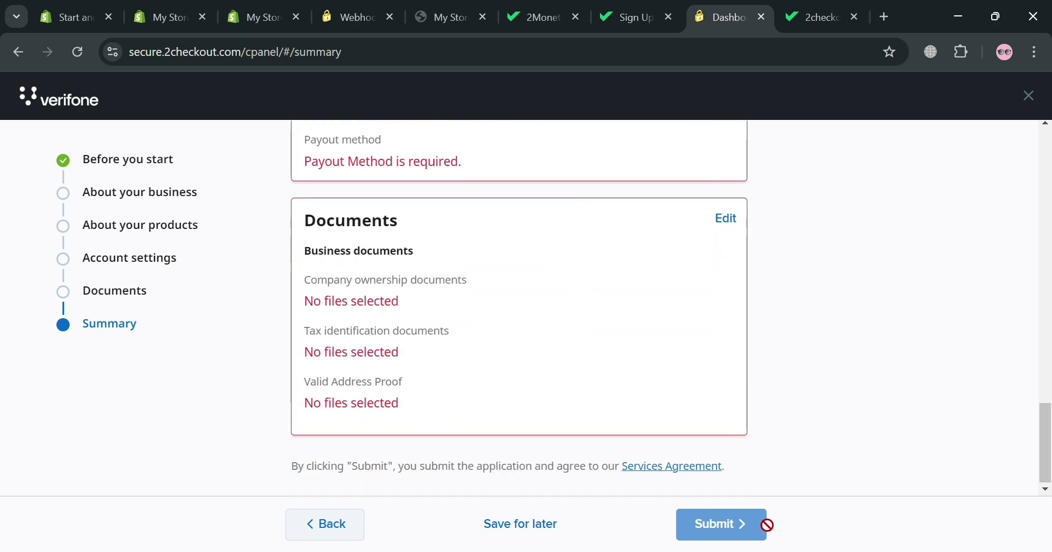
# Save the incomplete activation request for later, exit to the dashboard, then return to Shopify
pyautogui.click(528, 529)
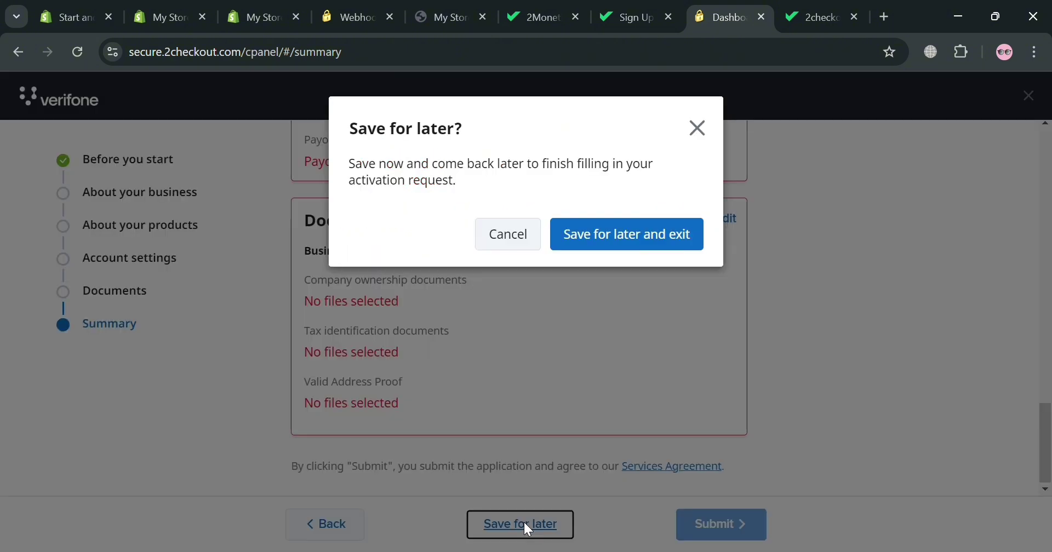
pyautogui.click(611, 241)
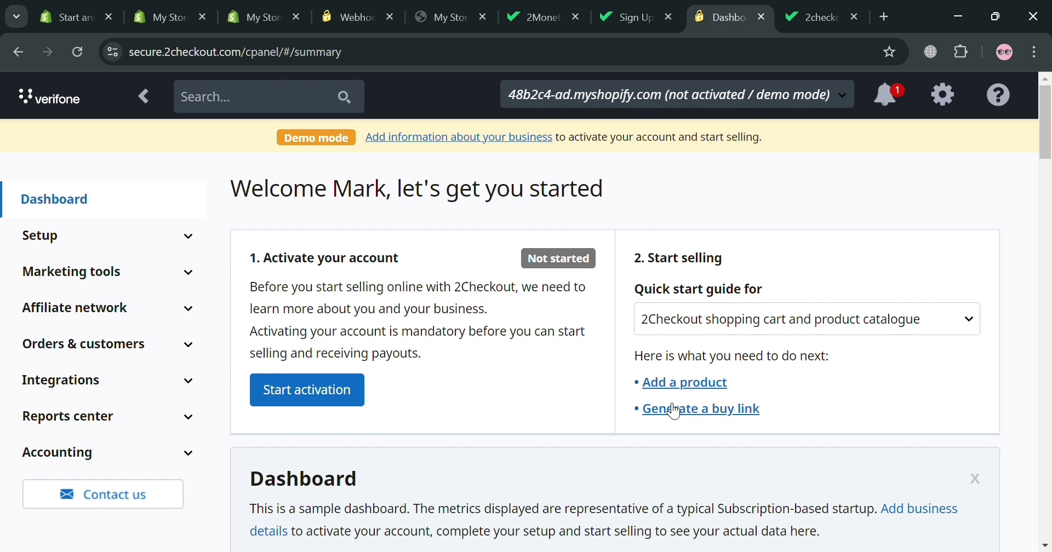
pyautogui.scroll(-6, 570, 433)
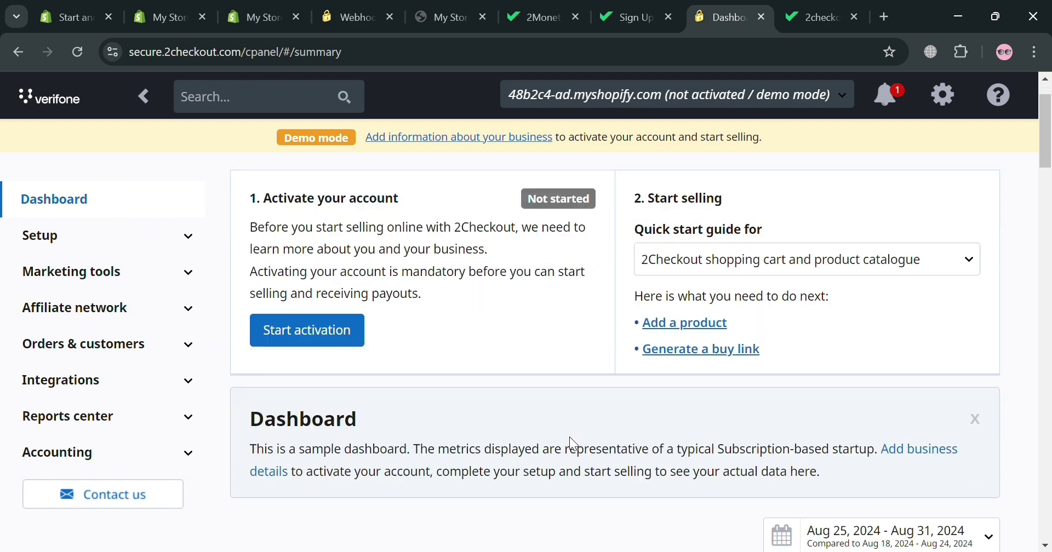
pyautogui.scroll(6, 566, 422)
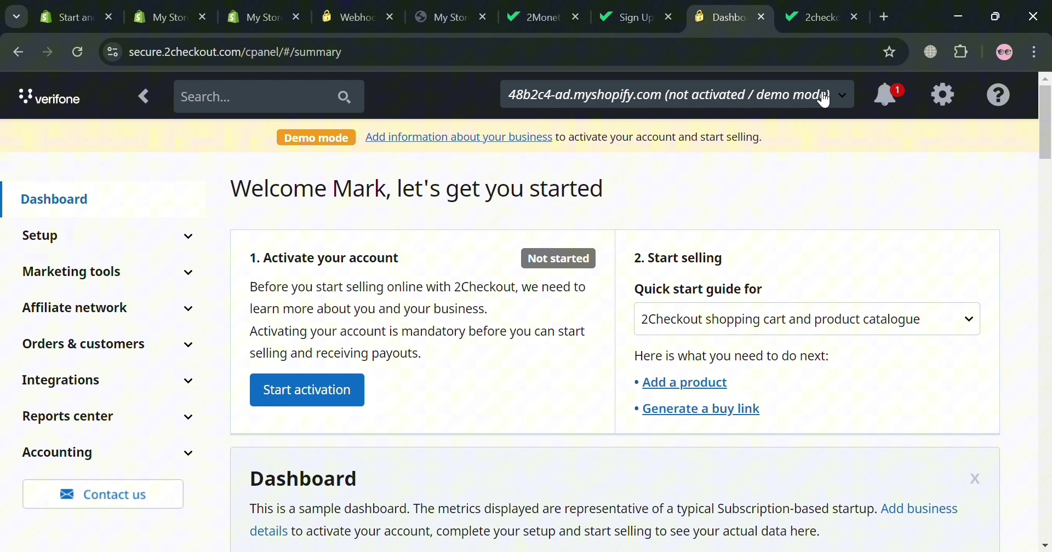
pyautogui.click(274, 15)
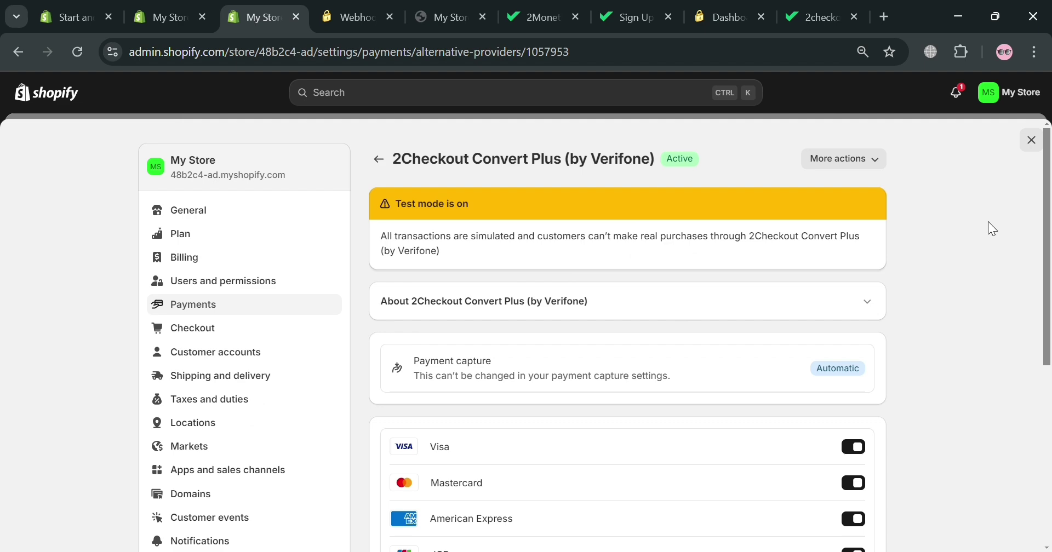
# Expand the 2Checkout Convert Plus About description, then close the payment settings
pyautogui.scroll(-3, 704, 370)
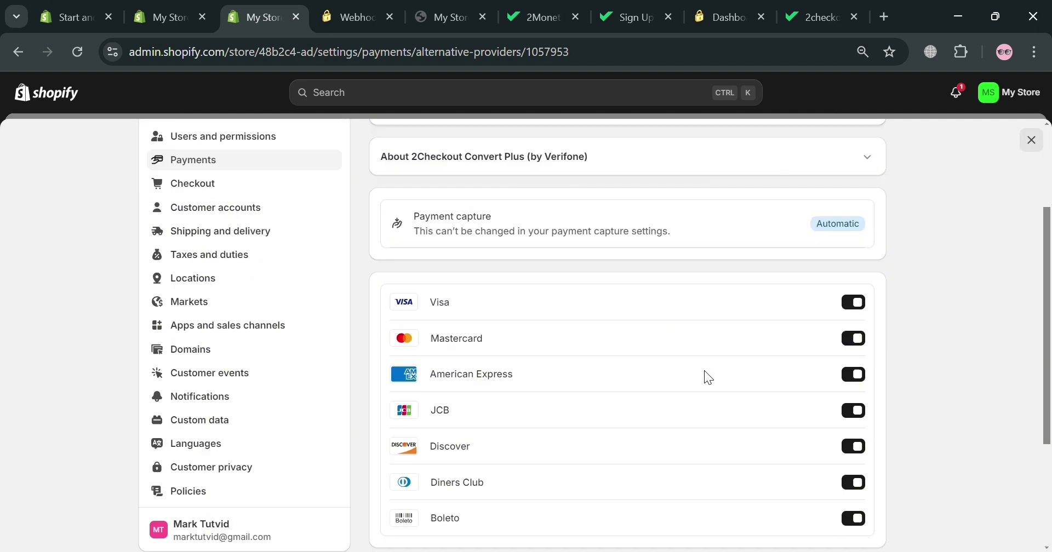
pyautogui.scroll(3, 765, 302)
pyautogui.click(868, 301)
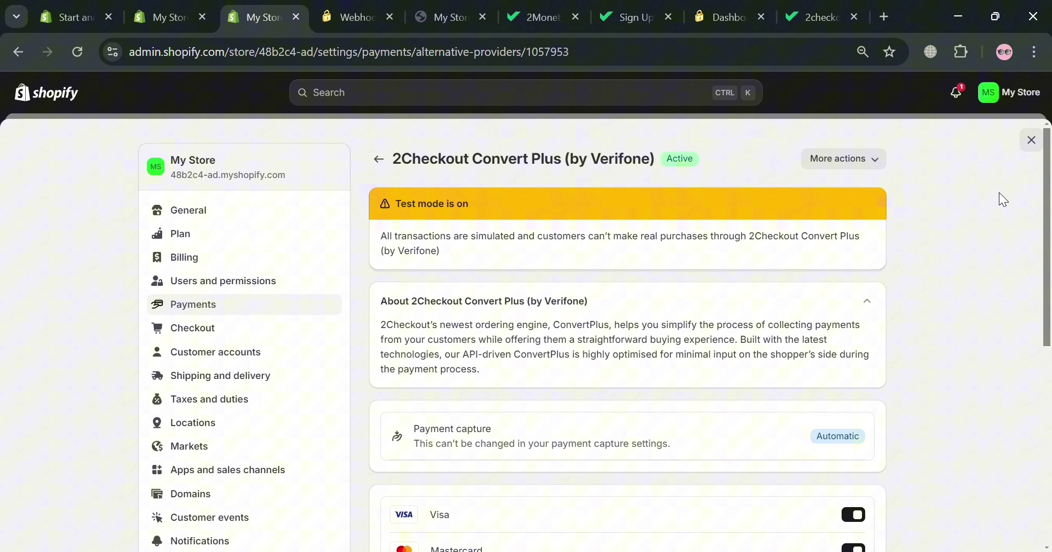
pyautogui.click(1035, 143)
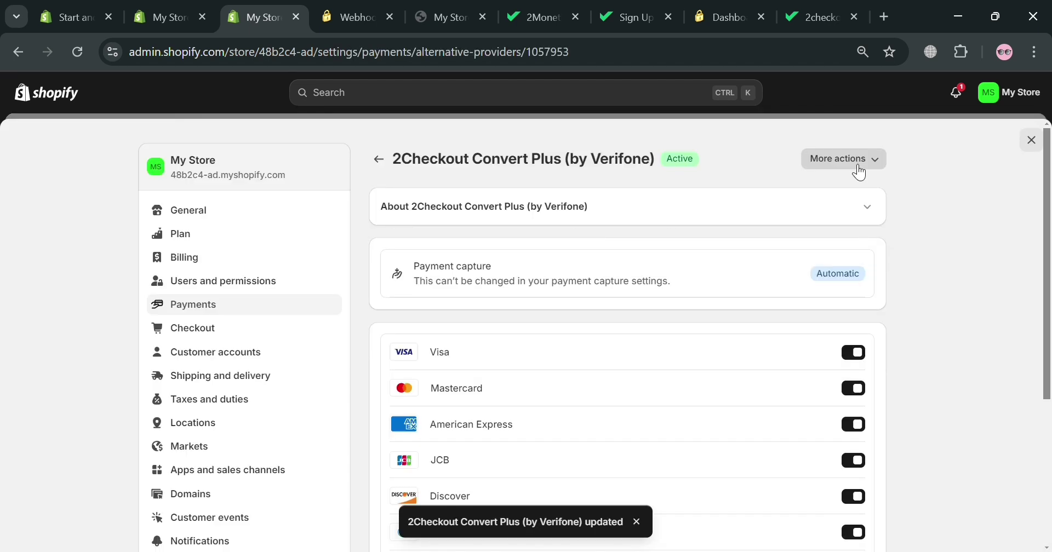
# Review the 2Checkout account-linking form under More actions > Manage, then close it
pyautogui.click(861, 163)
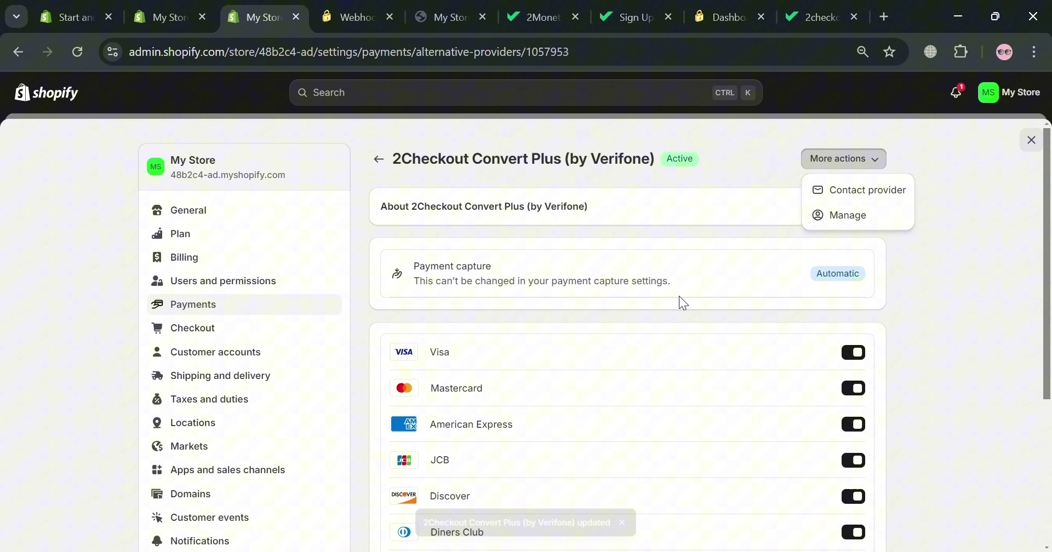
pyautogui.click(835, 214)
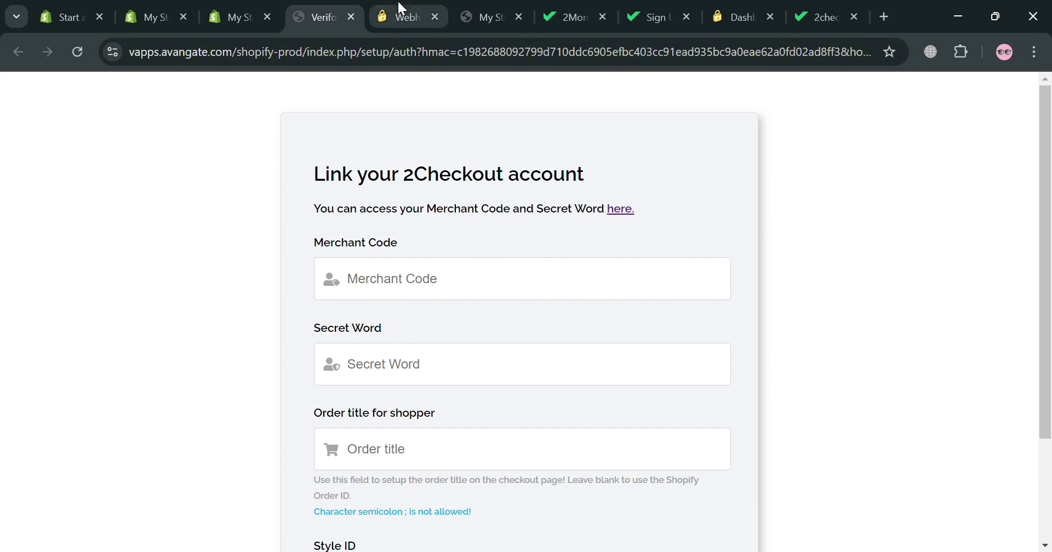
pyautogui.scroll(-1, 469, 342)
pyautogui.scroll(-2, 465, 336)
pyautogui.scroll(3, 505, 475)
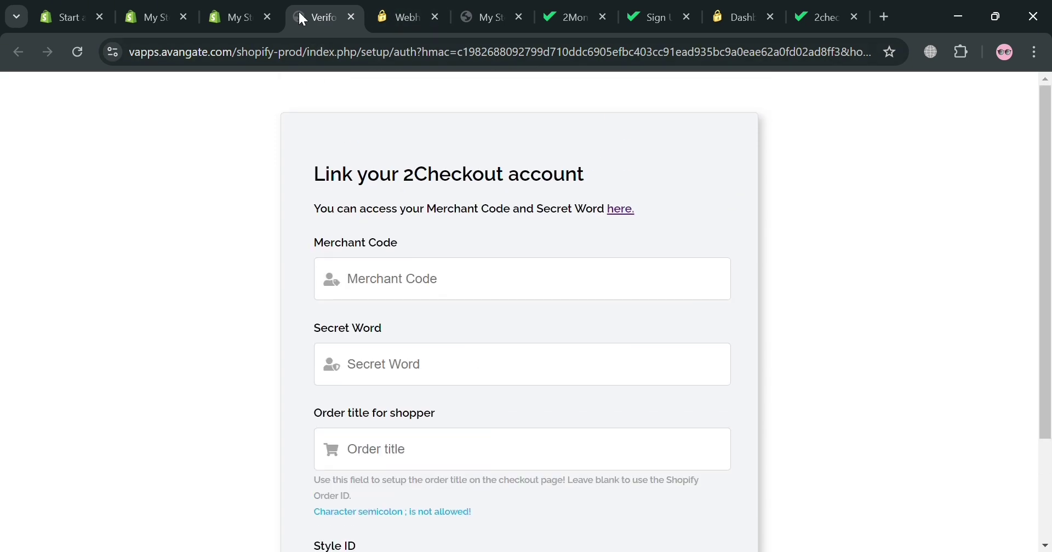
pyautogui.click(352, 17)
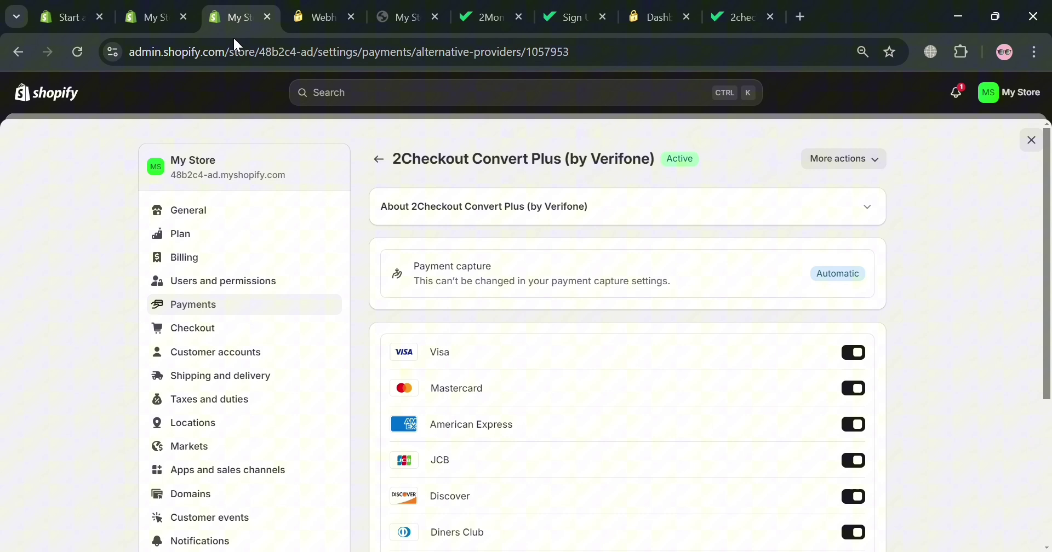
# Check the provider's Test mode setting, close the overlay, and return to the 2Checkout Dashboard
pyautogui.scroll(-4, 645, 286)
pyautogui.scroll(5, 450, 430)
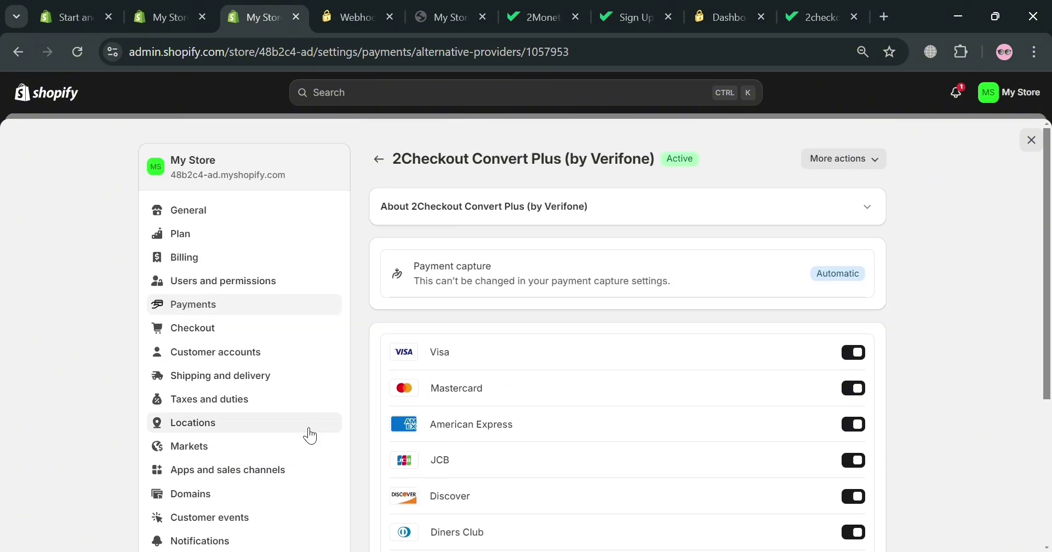
pyautogui.scroll(-4, 274, 263)
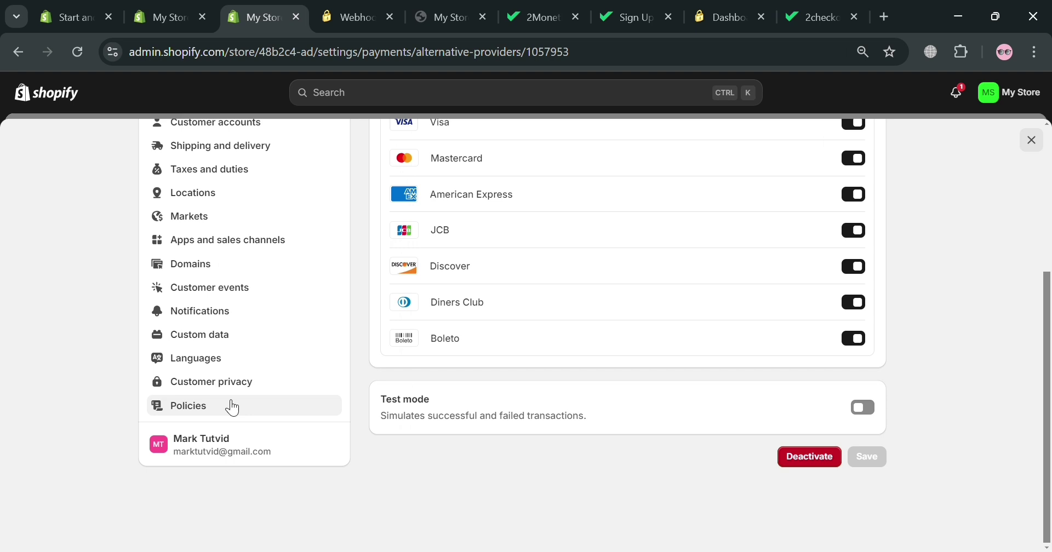
pyautogui.press('Escape')
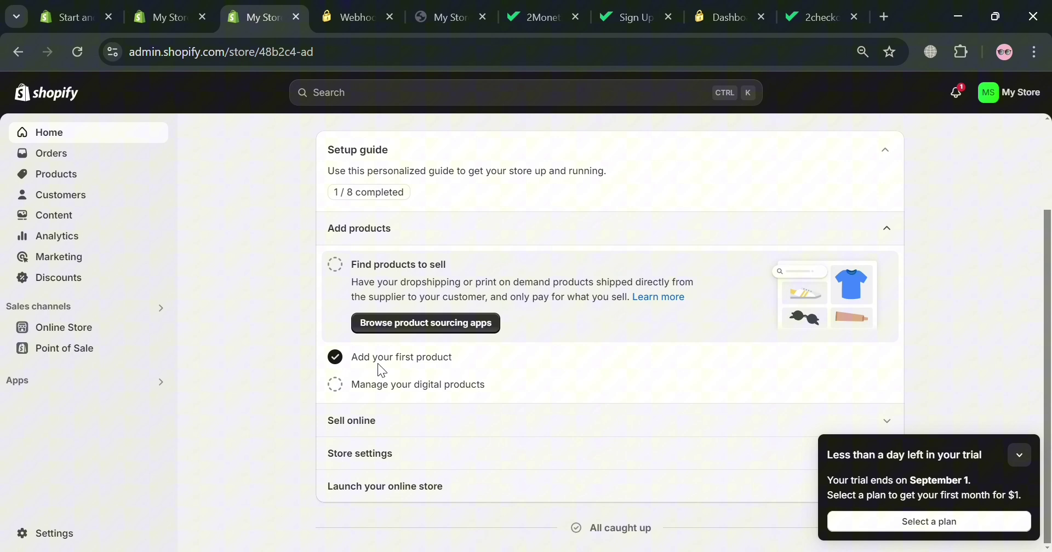
pyautogui.click(806, 7)
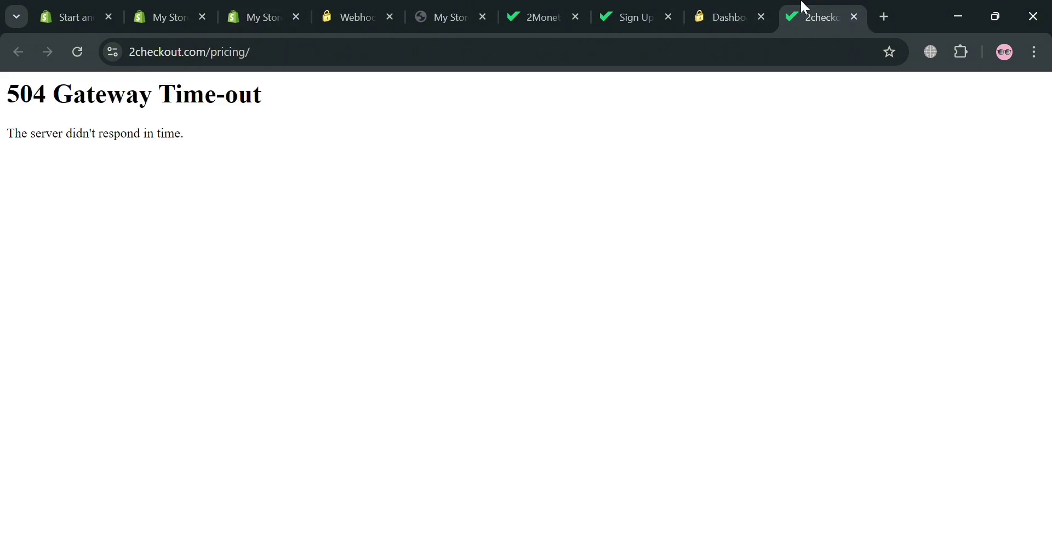
pyautogui.click(757, 8)
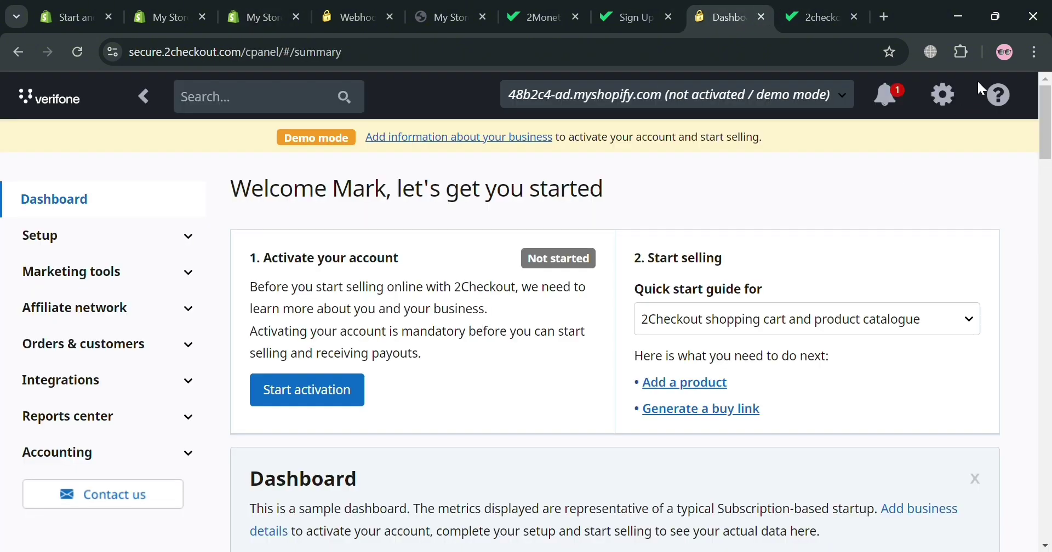